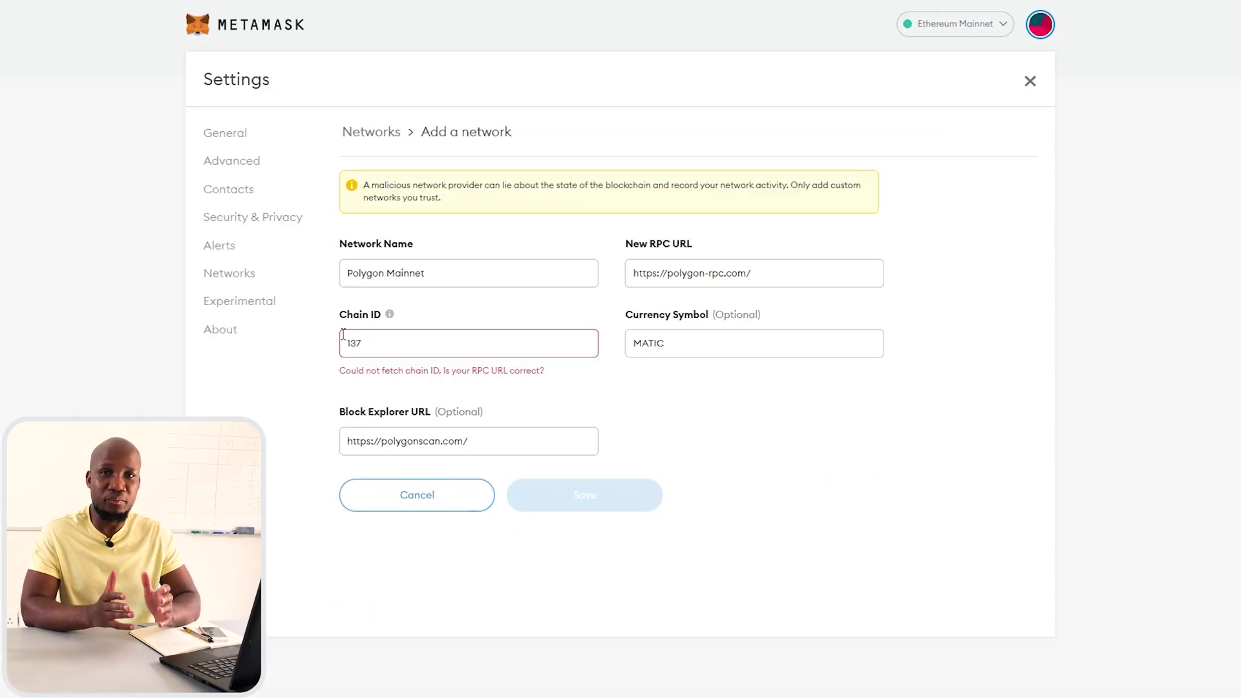
Re-enter 137 as the Chain ID in MetaMask's Add a network form
{"action": "left_click", "coordinate": [348, 343]}
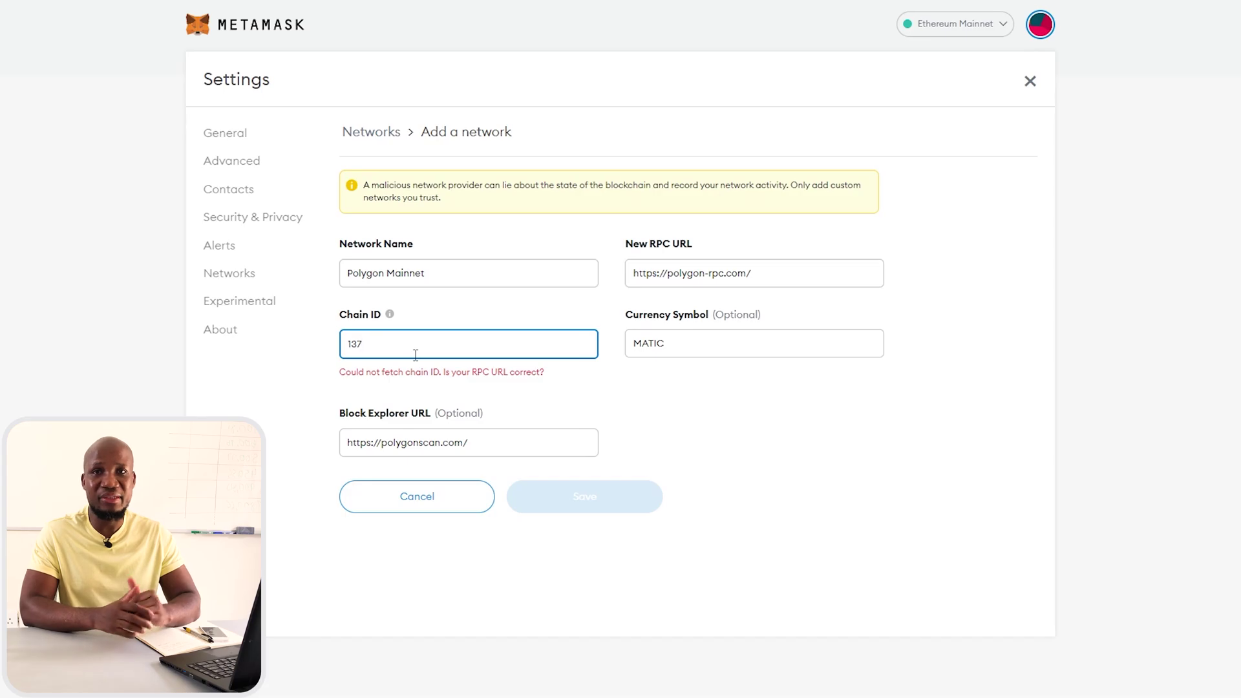
{"action": "key", "text": "BackSpace"}
{"action": "key", "text": "BackSpace"}
{"action": "key", "text": "BackSpace"}
{"action": "type", "text": "137"}
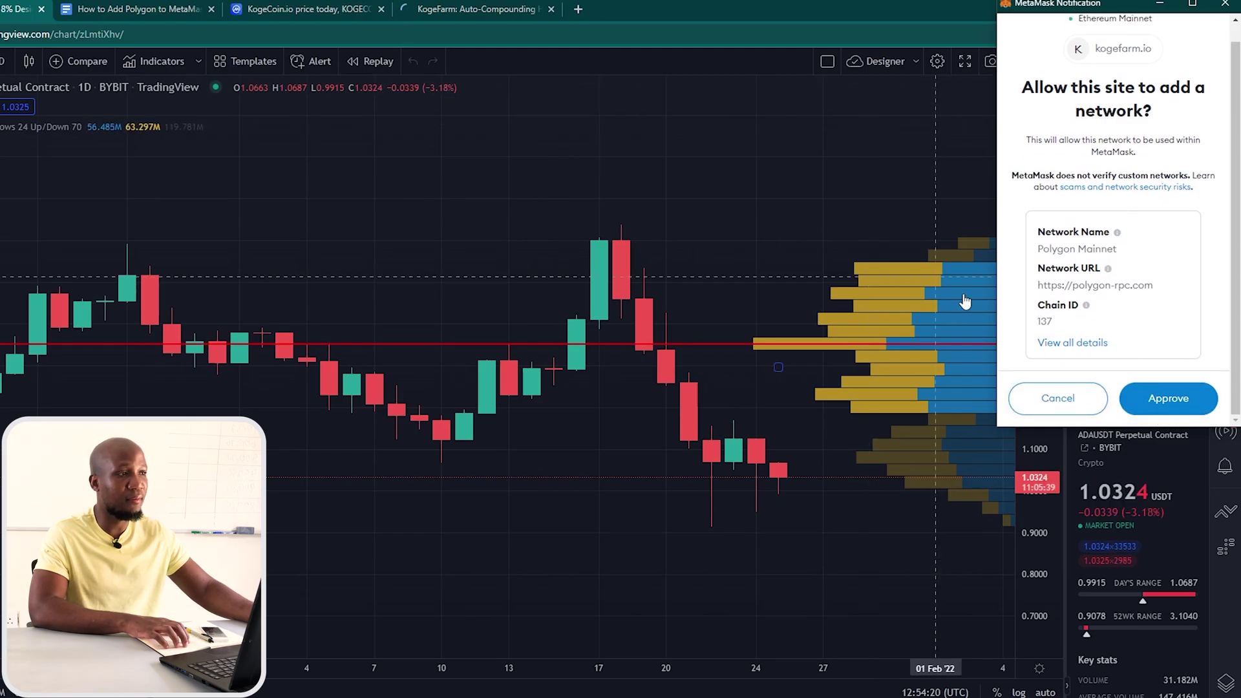
Cancel kogefarm.io's Polygon request and choose Add Network from MetaMask's network list
{"action": "left_click", "coordinate": [1062, 404]}
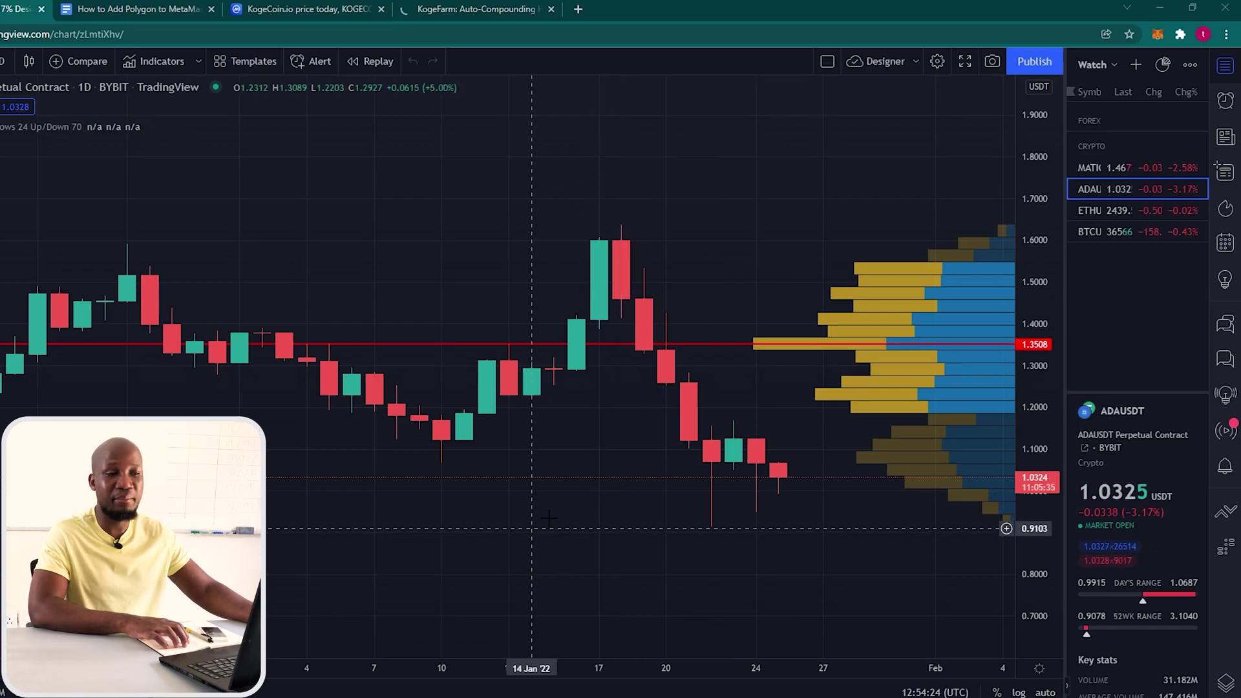
{"action": "left_click", "coordinate": [1157, 38]}
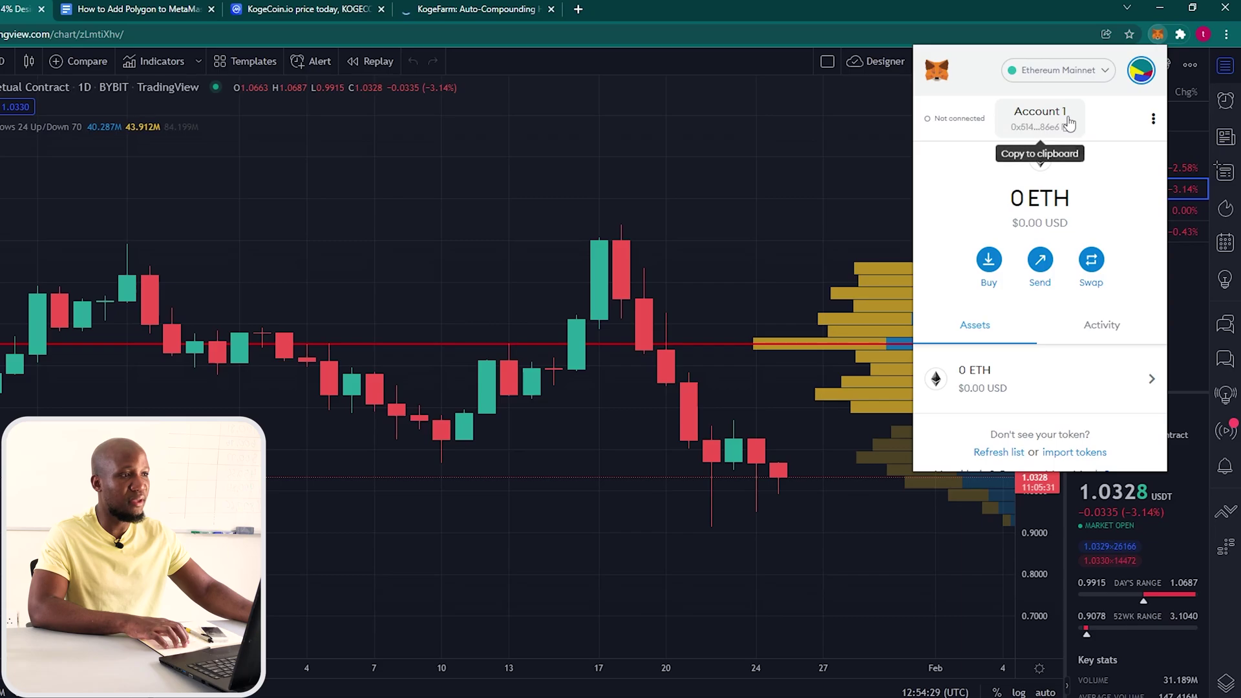
{"action": "left_click", "coordinate": [1092, 77]}
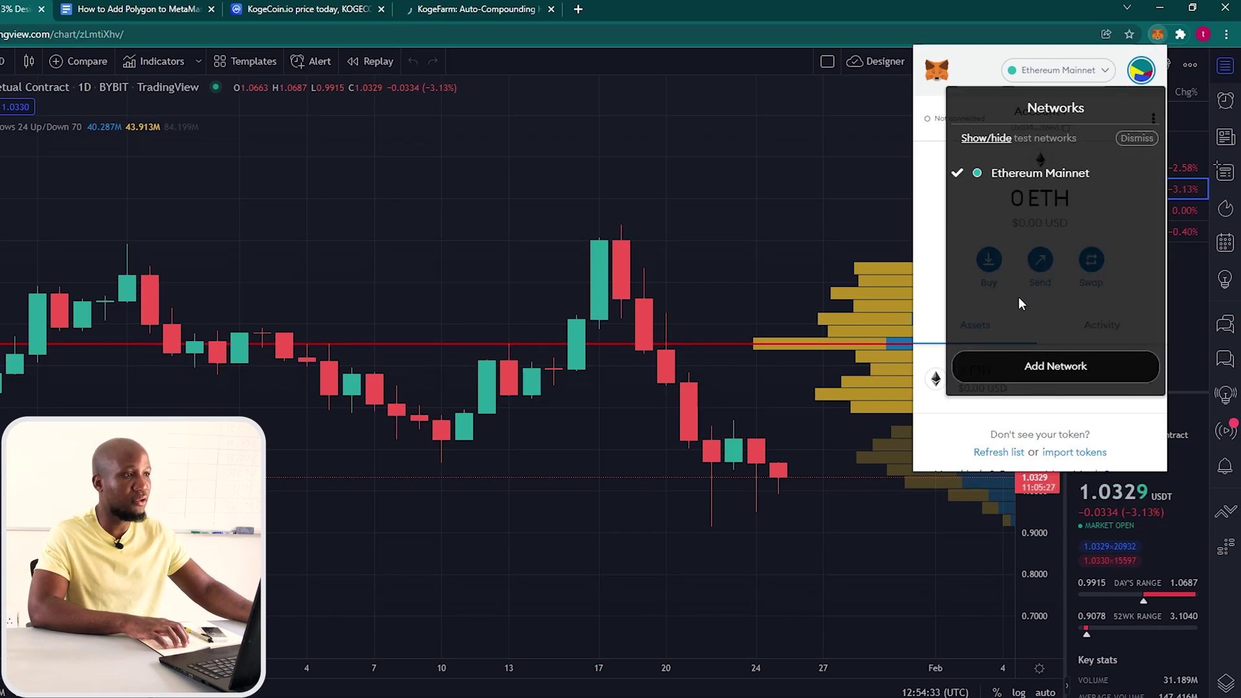
{"action": "left_click", "coordinate": [1046, 368]}
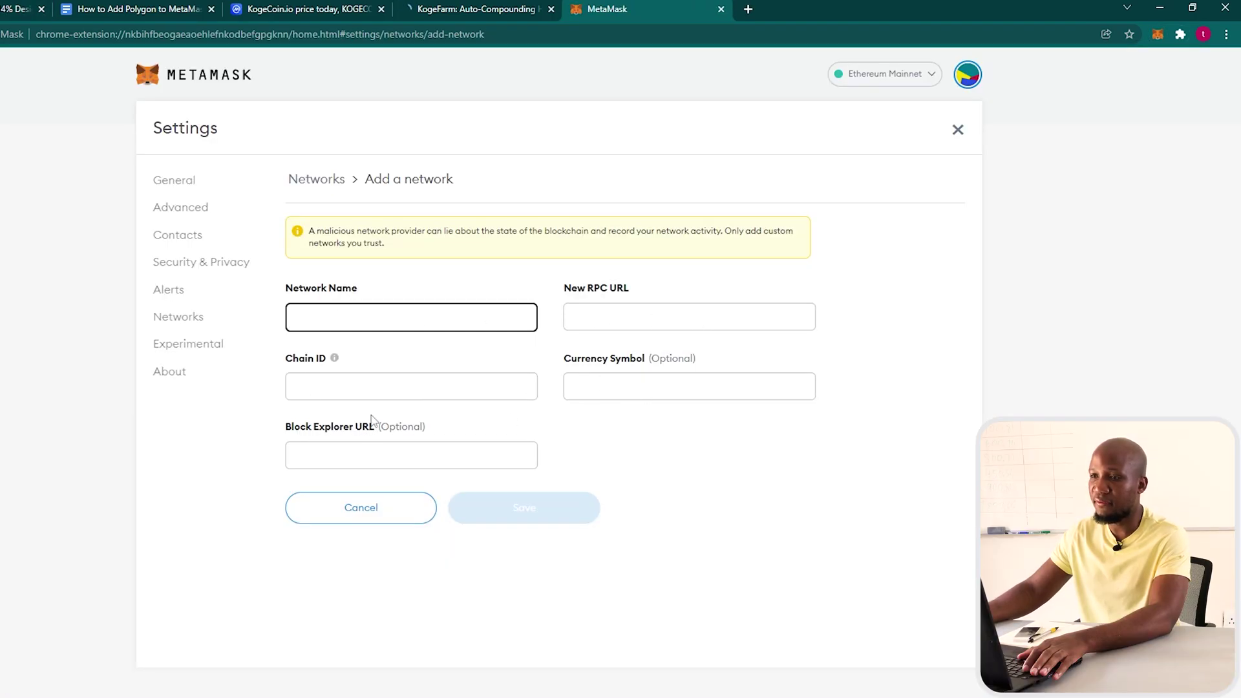
Copy 'Polygon' from the Google Docs notes into MetaMask's Network Name field
{"action": "left_click", "coordinate": [145, 9]}
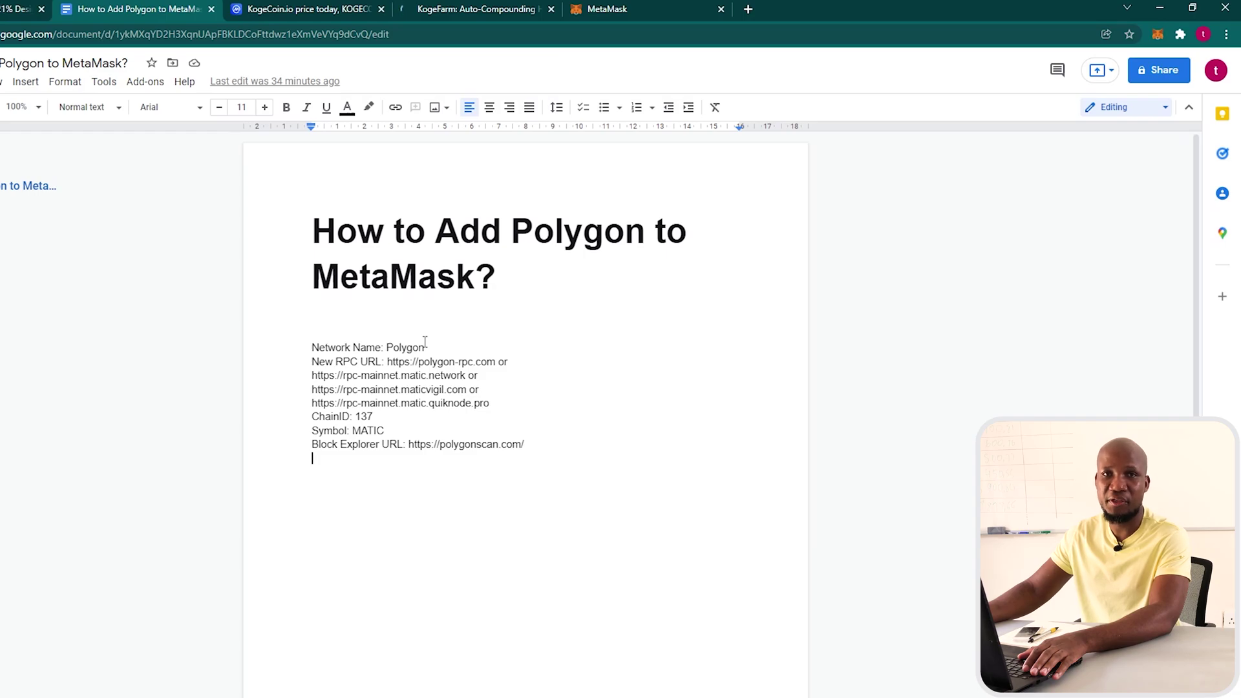
{"action": "left_click", "coordinate": [608, 10]}
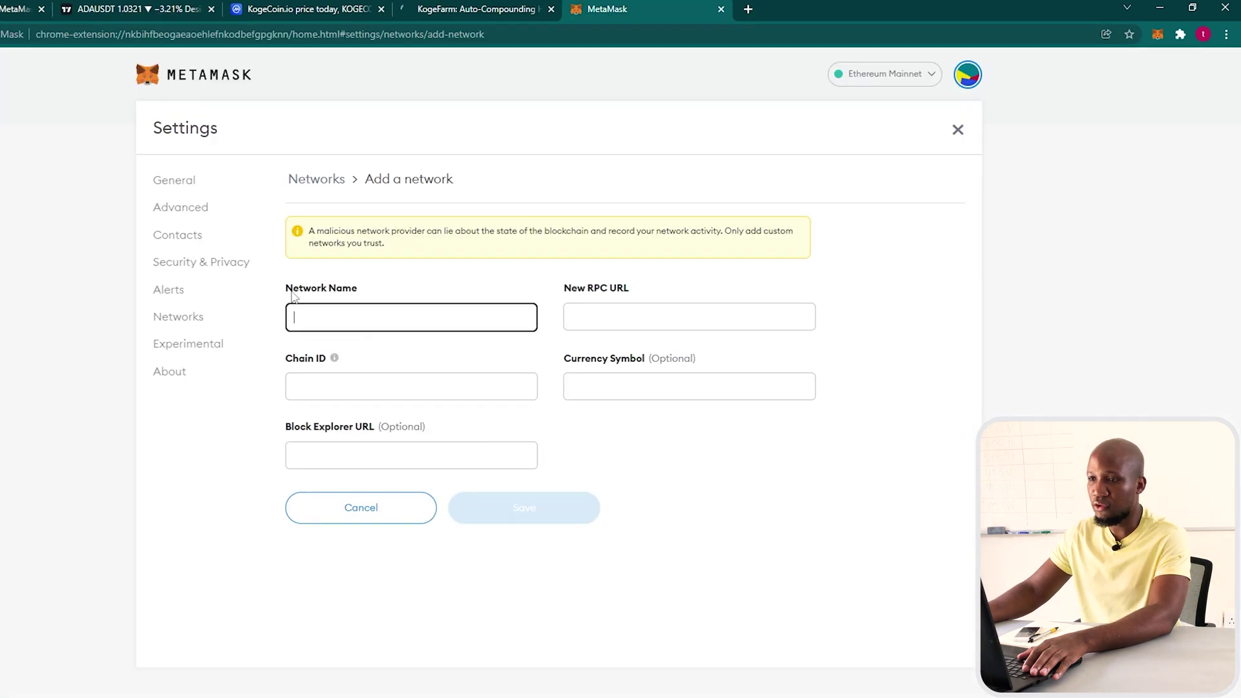
{"action": "key", "text": "ctrl+Tab"}
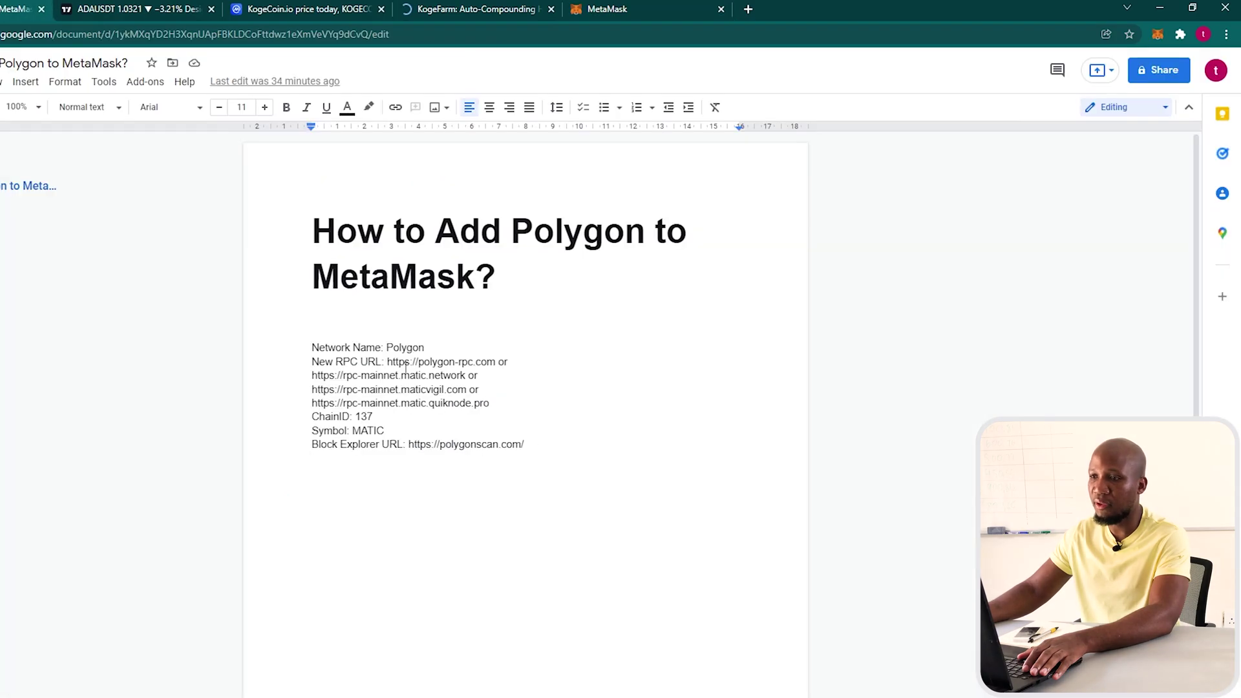
{"action": "double_click", "coordinate": [409, 350]}
{"action": "key", "text": "ctrl+c"}
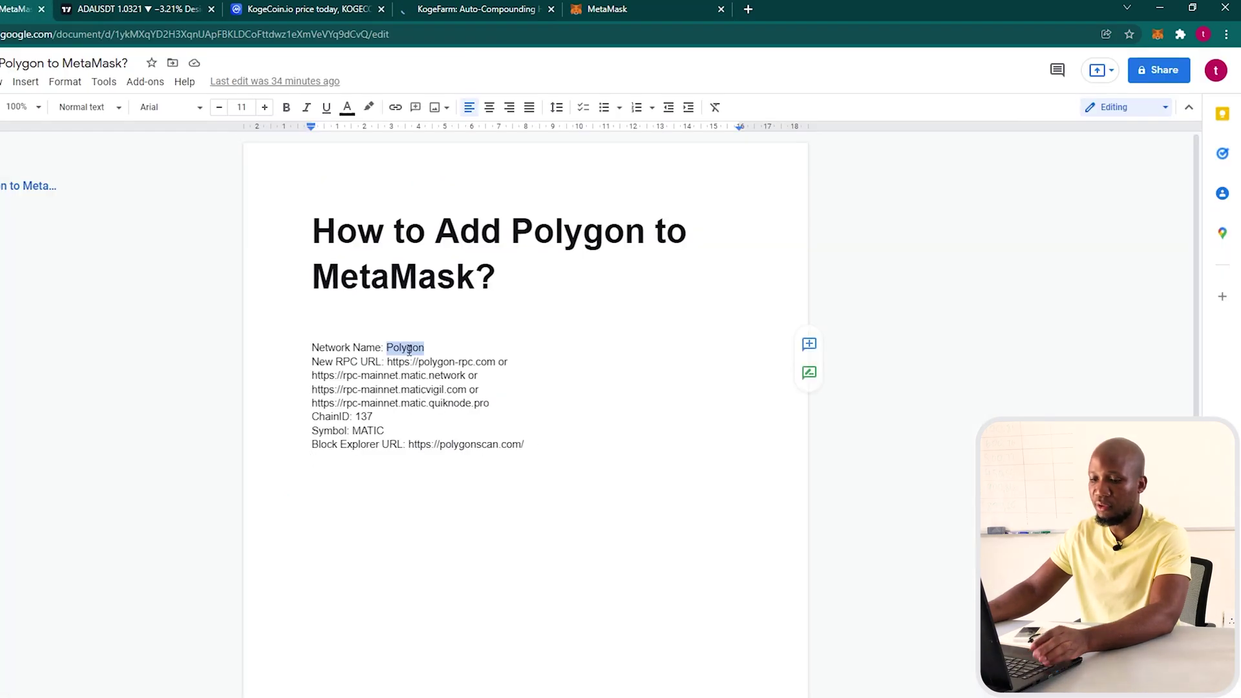
{"action": "left_click", "coordinate": [627, 8]}
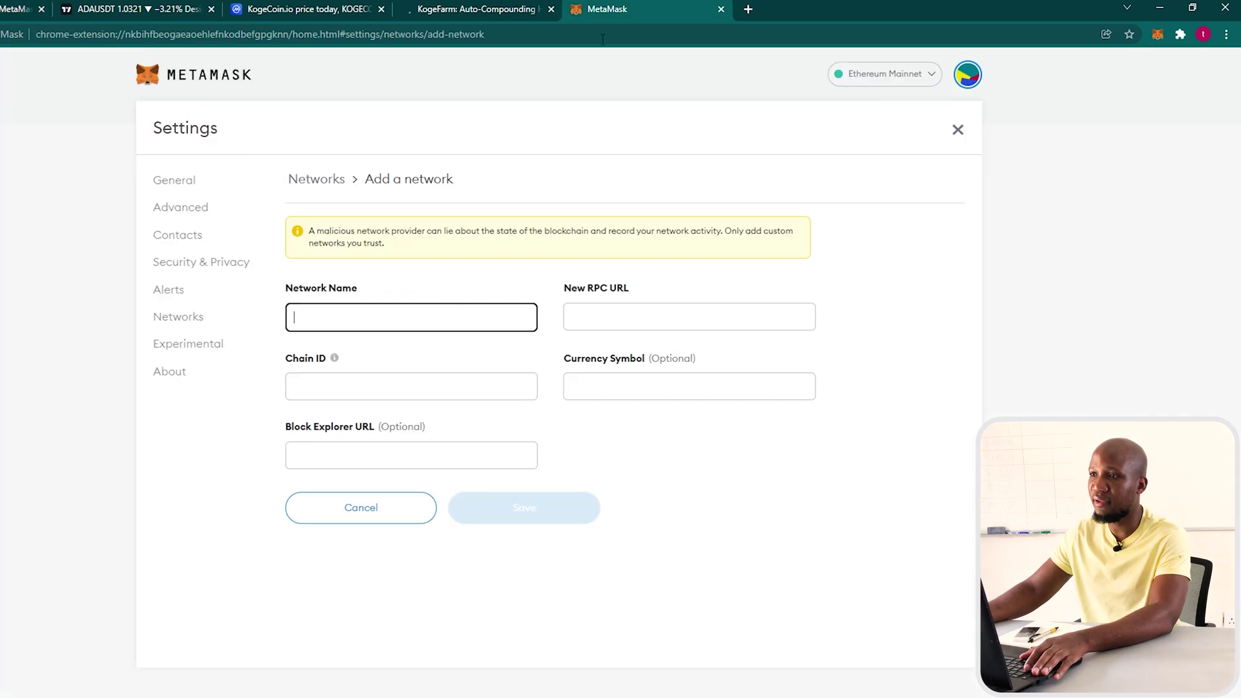
{"action": "left_click", "coordinate": [347, 316]}
{"action": "key", "text": "ctrl+v"}
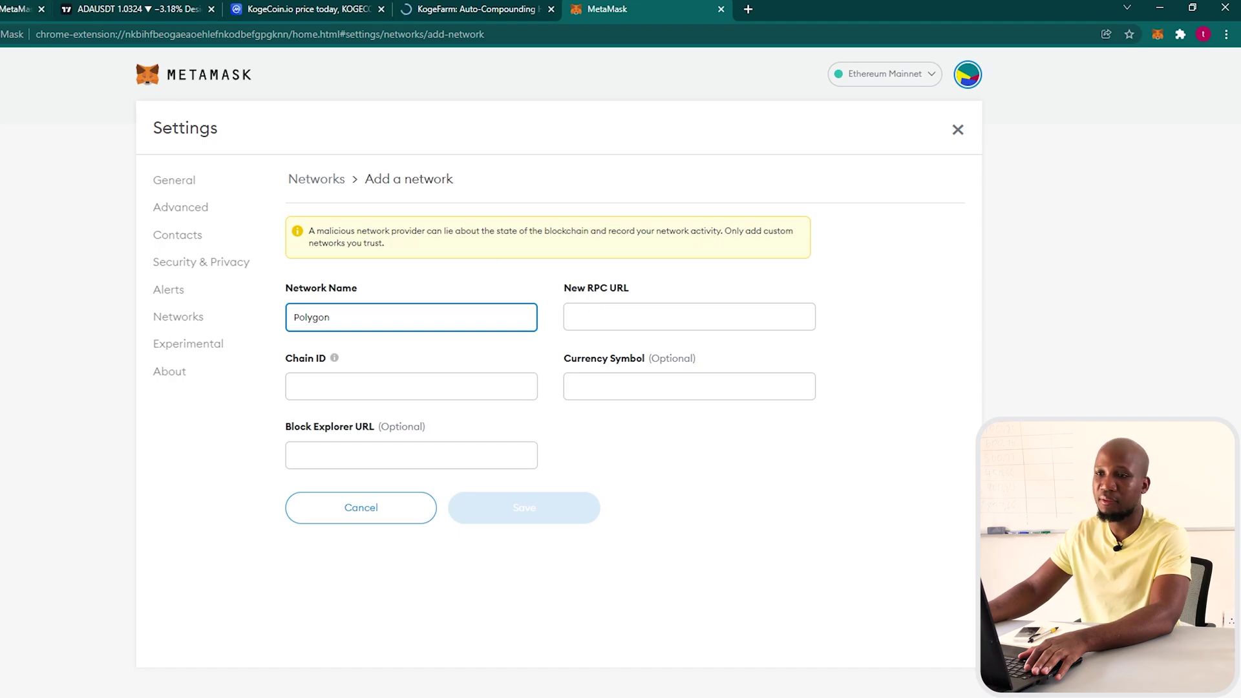
{"action": "key", "text": "alt+Tab"}
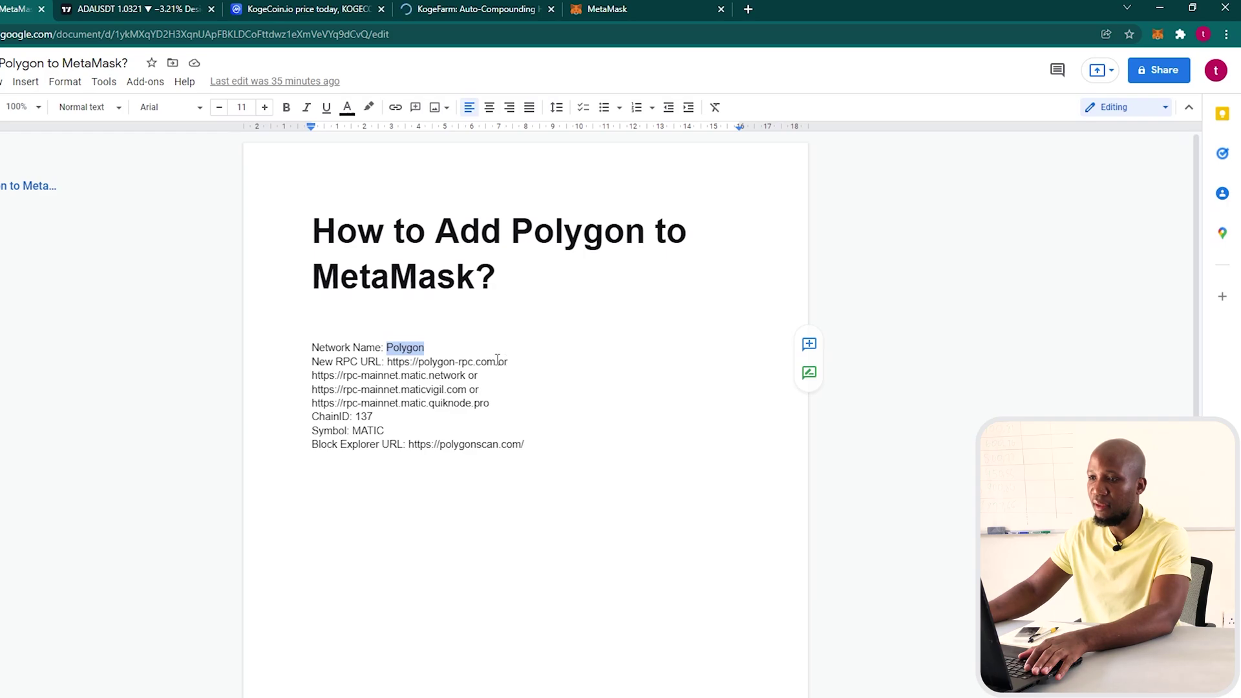
{"action": "left_click_drag", "start_coordinate": [439, 362], "coordinate": [503, 366]}
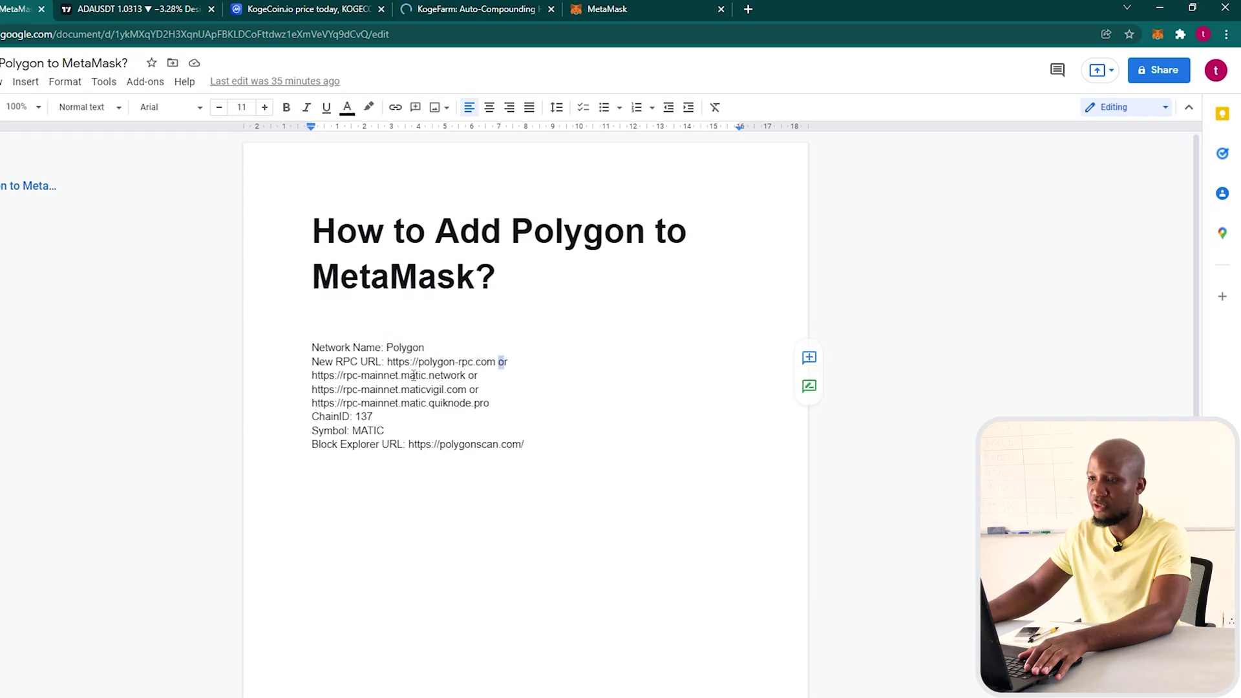
{"action": "left_click_drag", "start_coordinate": [329, 376], "coordinate": [434, 391]}
{"action": "left_click_drag", "start_coordinate": [343, 403], "coordinate": [450, 415]}
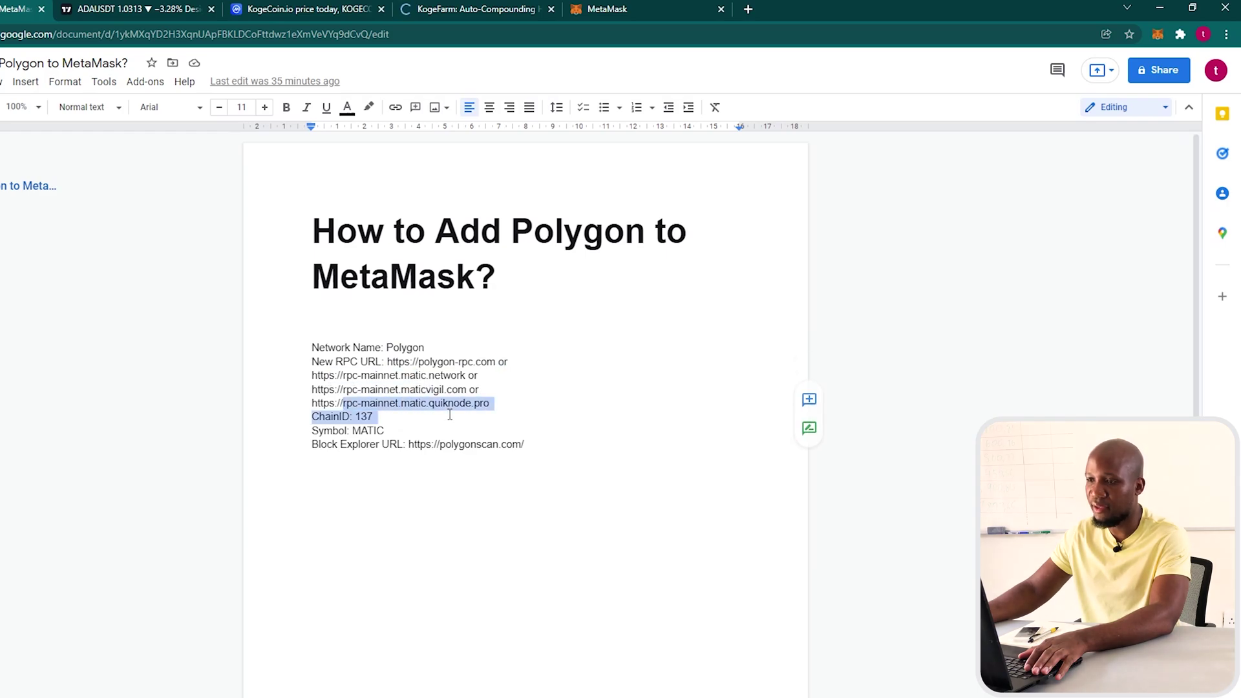
{"action": "left_click", "coordinate": [585, 396]}
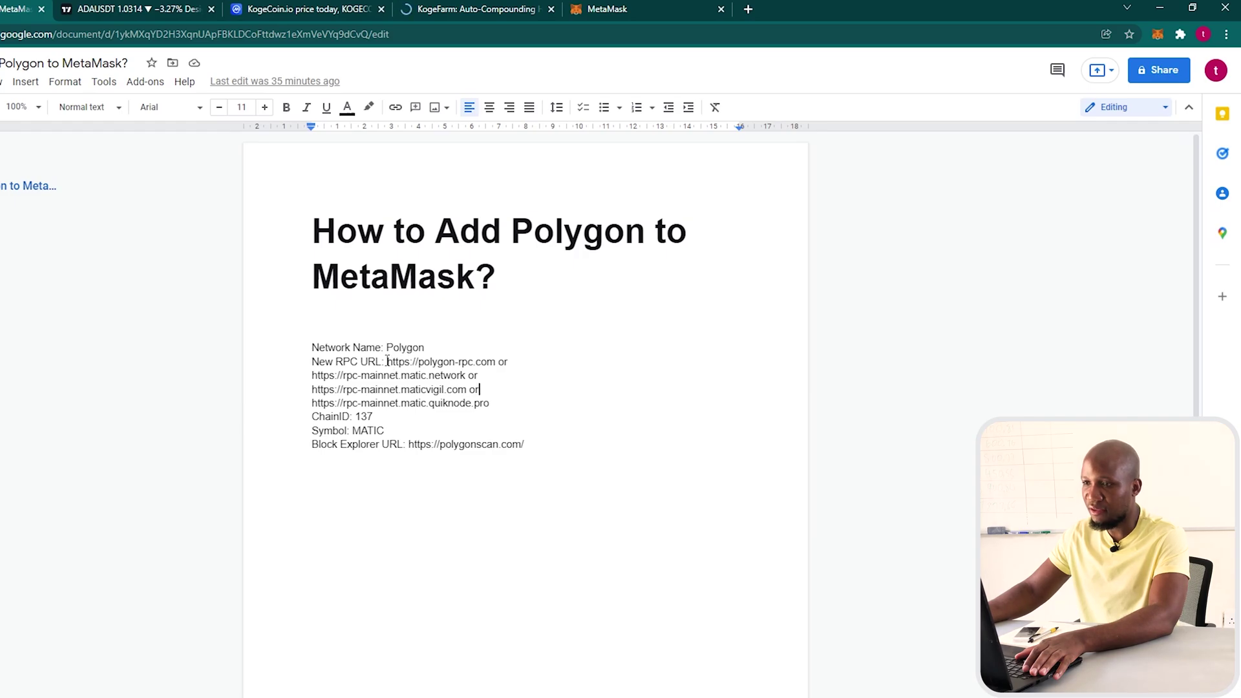
{"action": "left_click_drag", "start_coordinate": [390, 361], "coordinate": [496, 362]}
{"action": "key", "text": "ctrl+c"}
{"action": "left_click", "coordinate": [588, 9]}
{"action": "key", "text": "ctrl+v"}
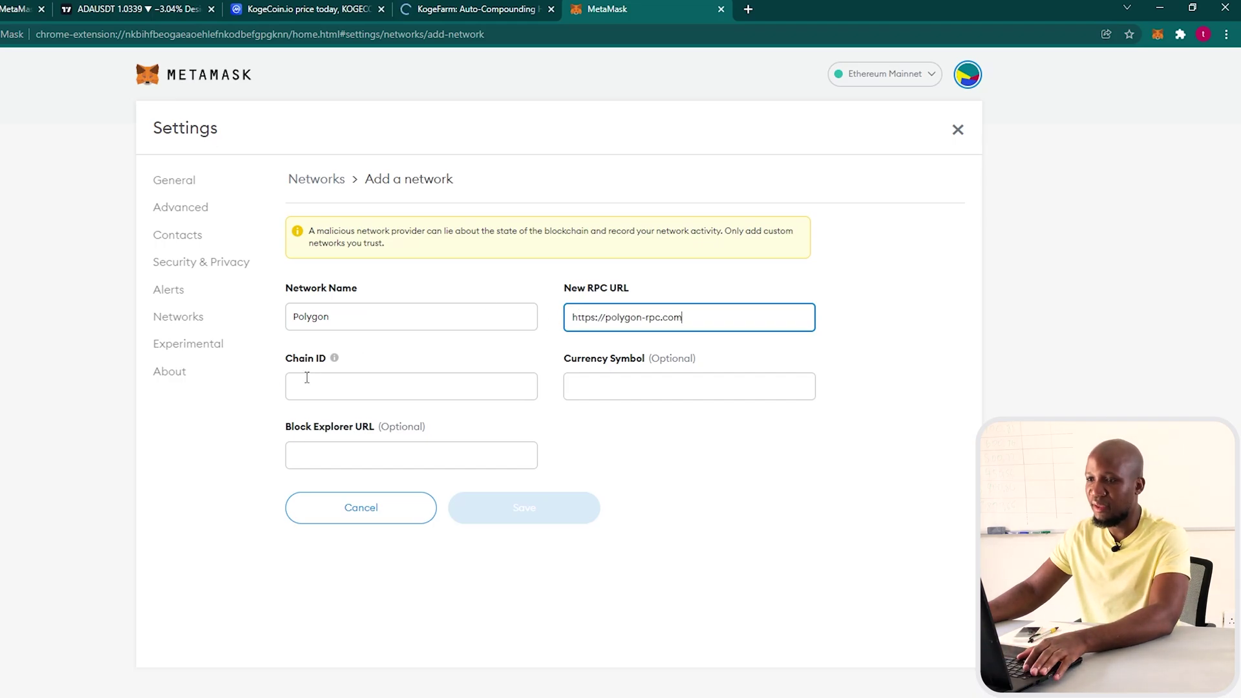
{"action": "key", "text": "ctrl+Tab"}
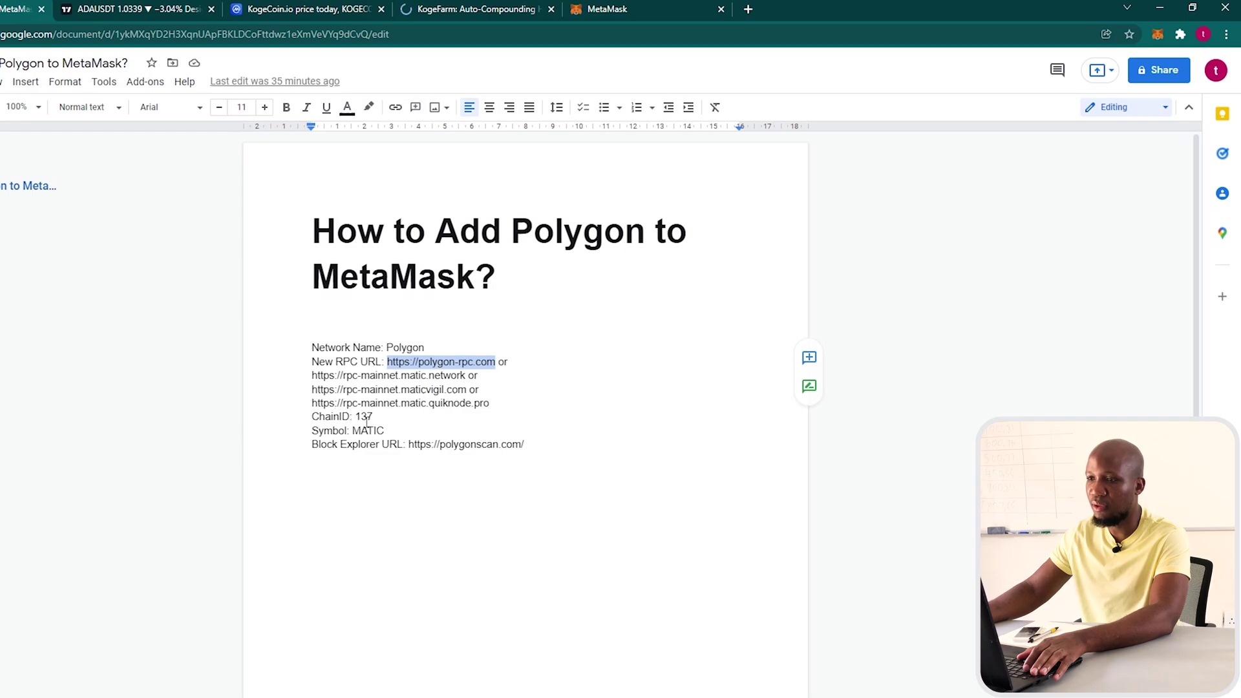
{"action": "left_click", "coordinate": [624, 7]}
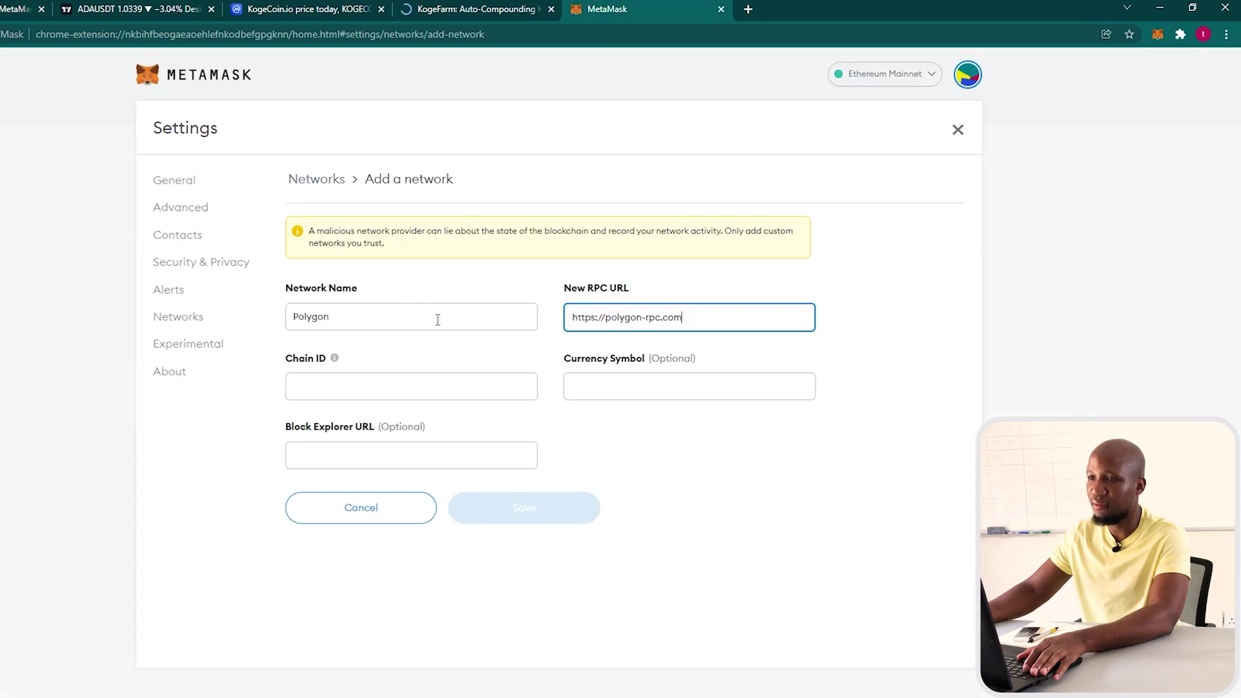
Enter Chain ID 137 and note that the currency symbol is optional
{"action": "left_click", "coordinate": [318, 386]}
{"action": "type", "text": "1"}
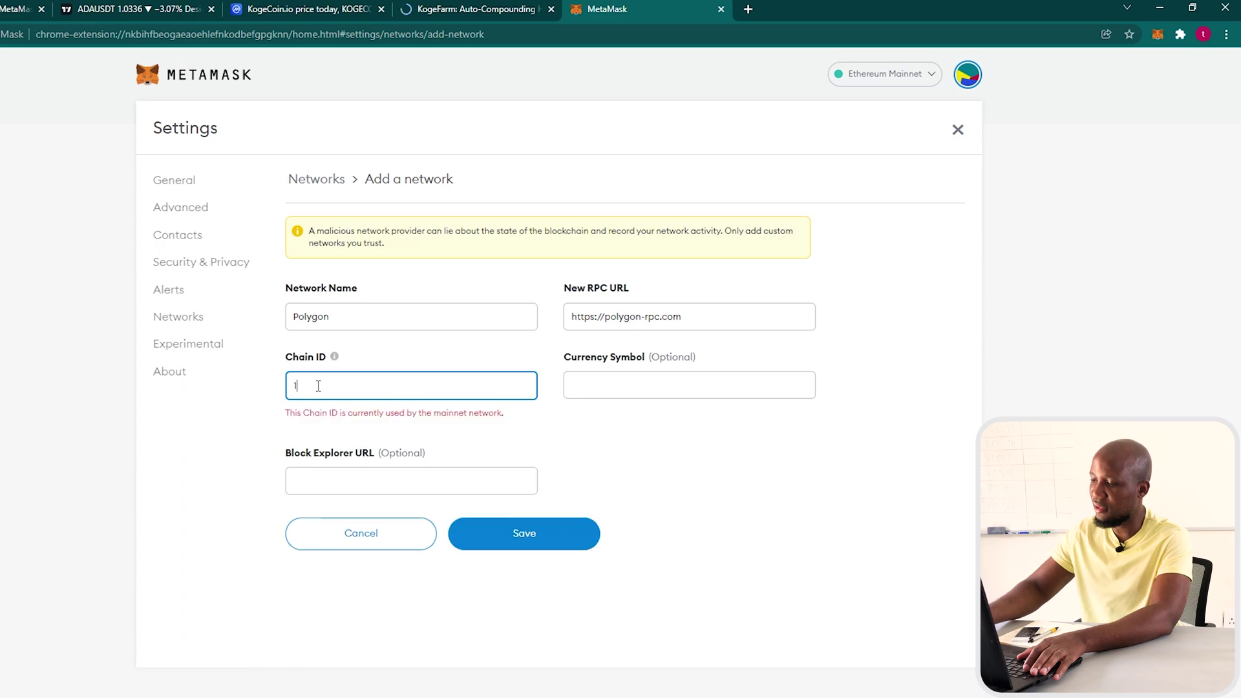
{"action": "type", "text": "37"}
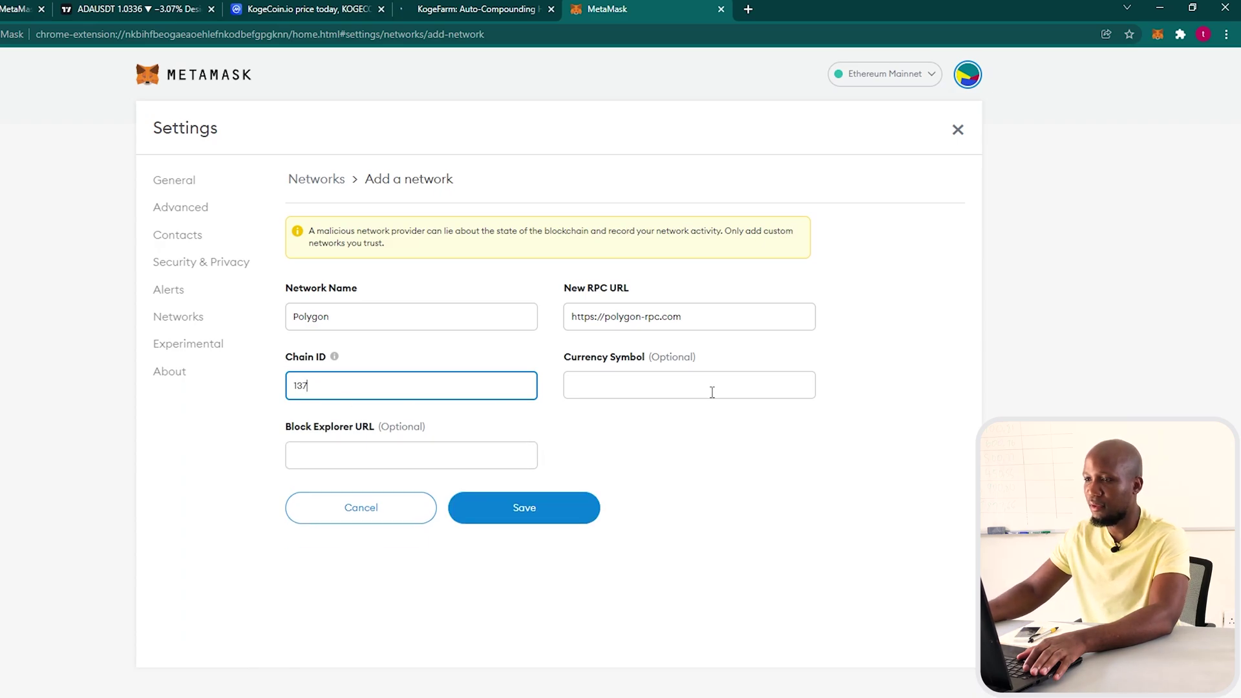
{"action": "left_click", "coordinate": [711, 393]}
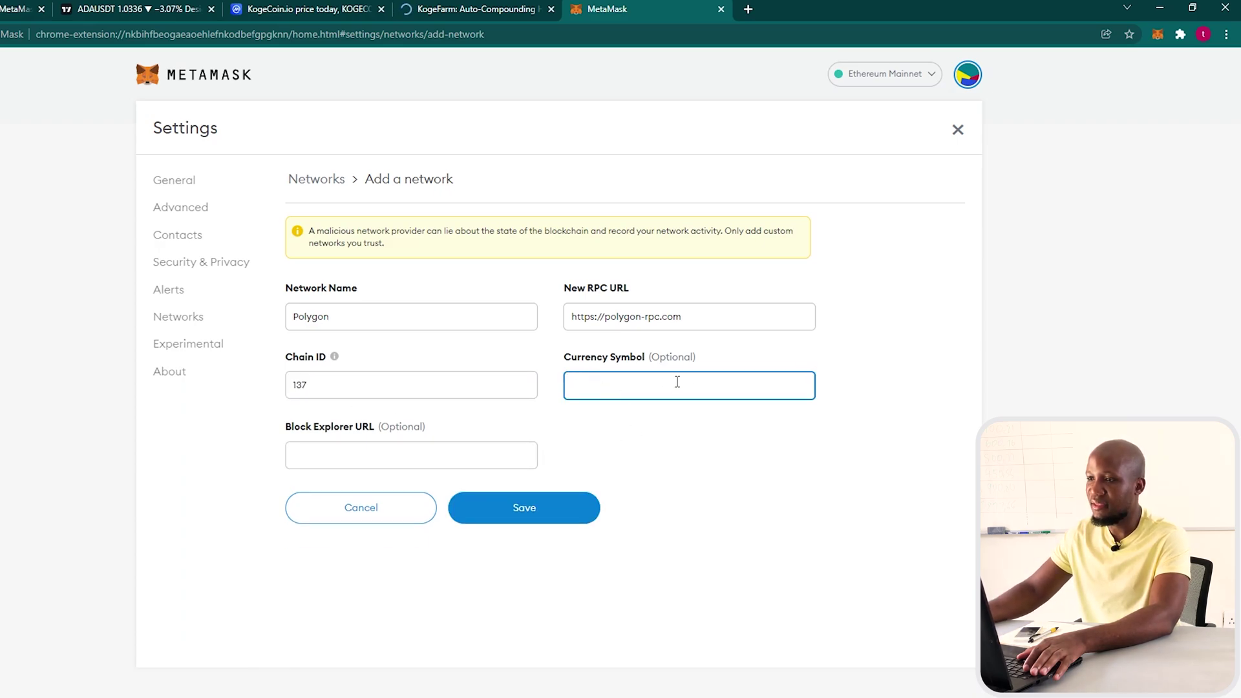
{"action": "left_click_drag", "start_coordinate": [650, 356], "coordinate": [726, 369]}
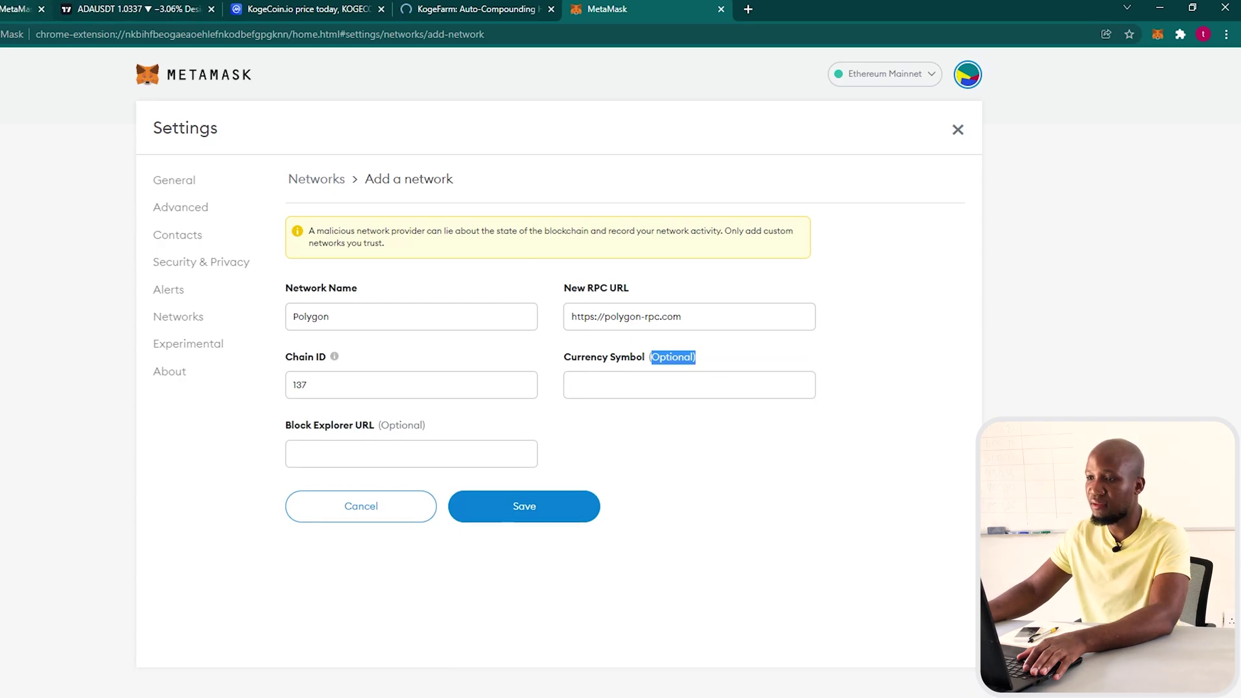
Copy MATIC from the Google Docs notes into the Currency Symbol field
{"action": "left_click", "coordinate": [14, 9]}
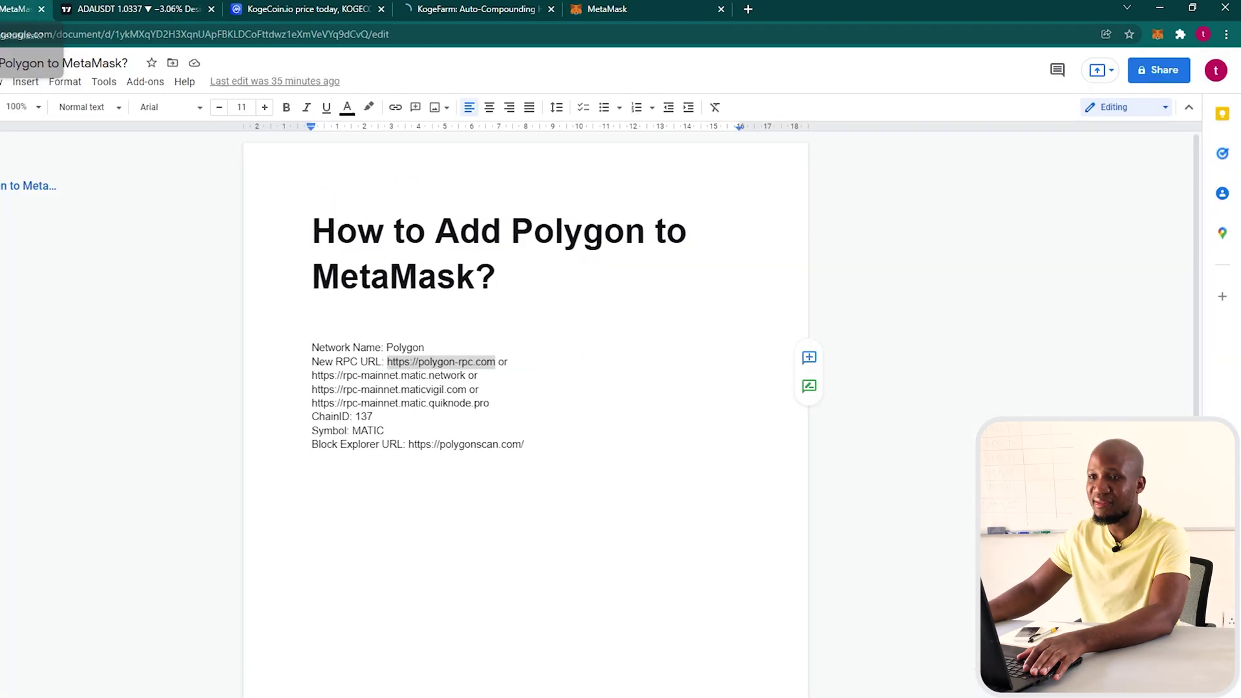
{"action": "double_click", "coordinate": [365, 430]}
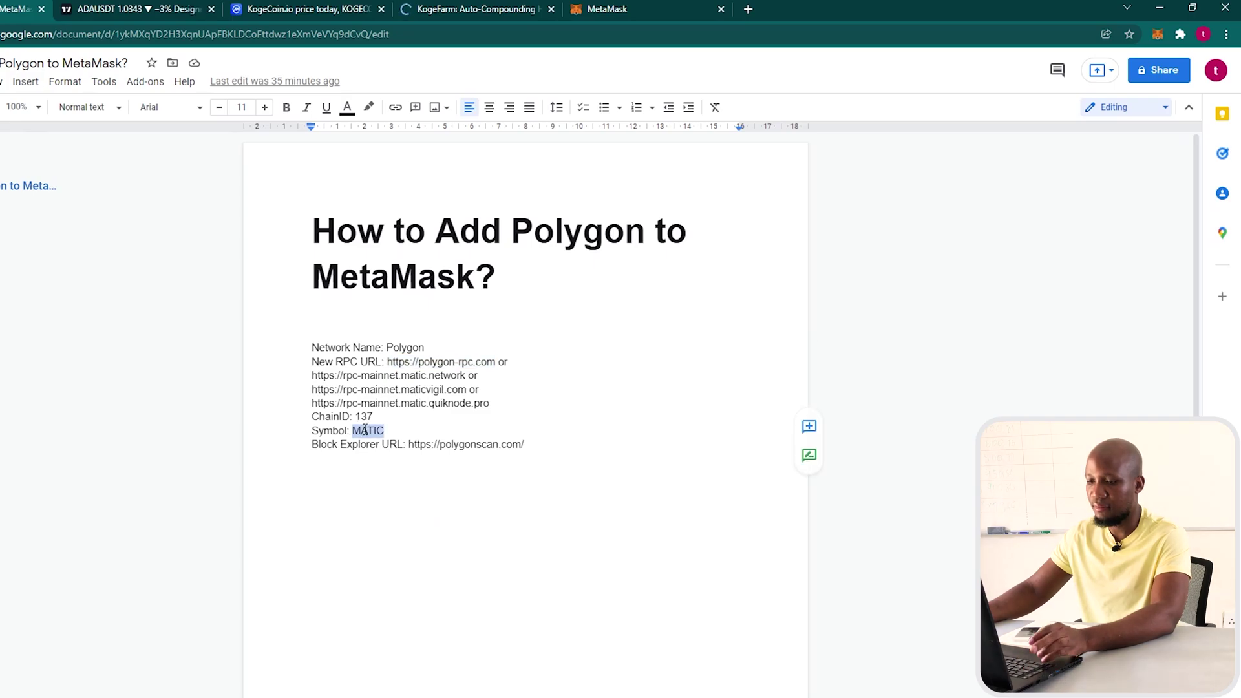
{"action": "left_click", "coordinate": [676, 15]}
{"action": "left_click", "coordinate": [659, 392]}
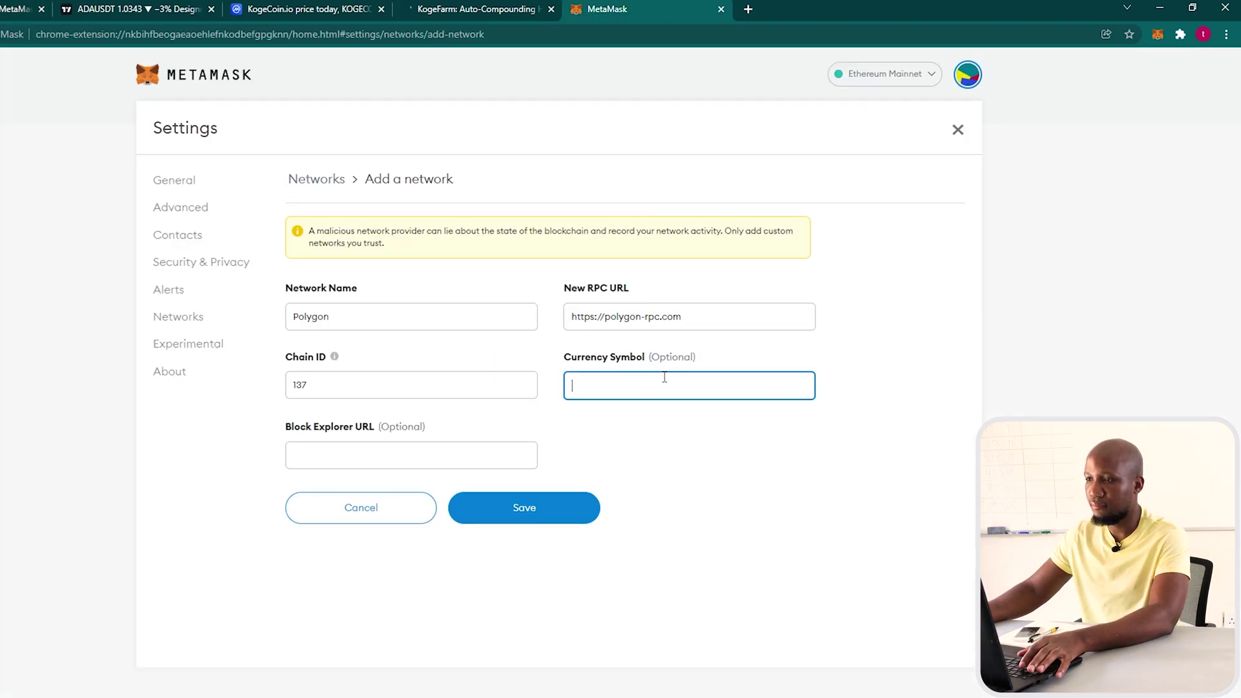
{"action": "key", "text": "ctrl+v"}
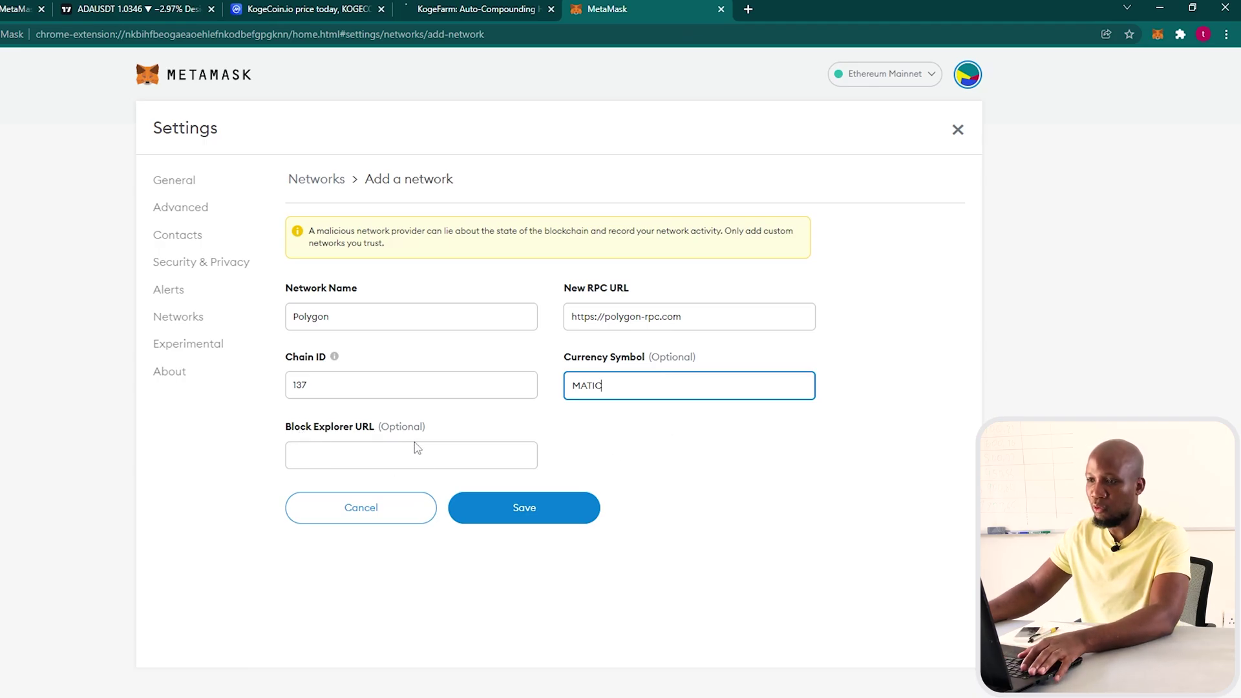
{"action": "key", "text": "ctrl+Tab"}
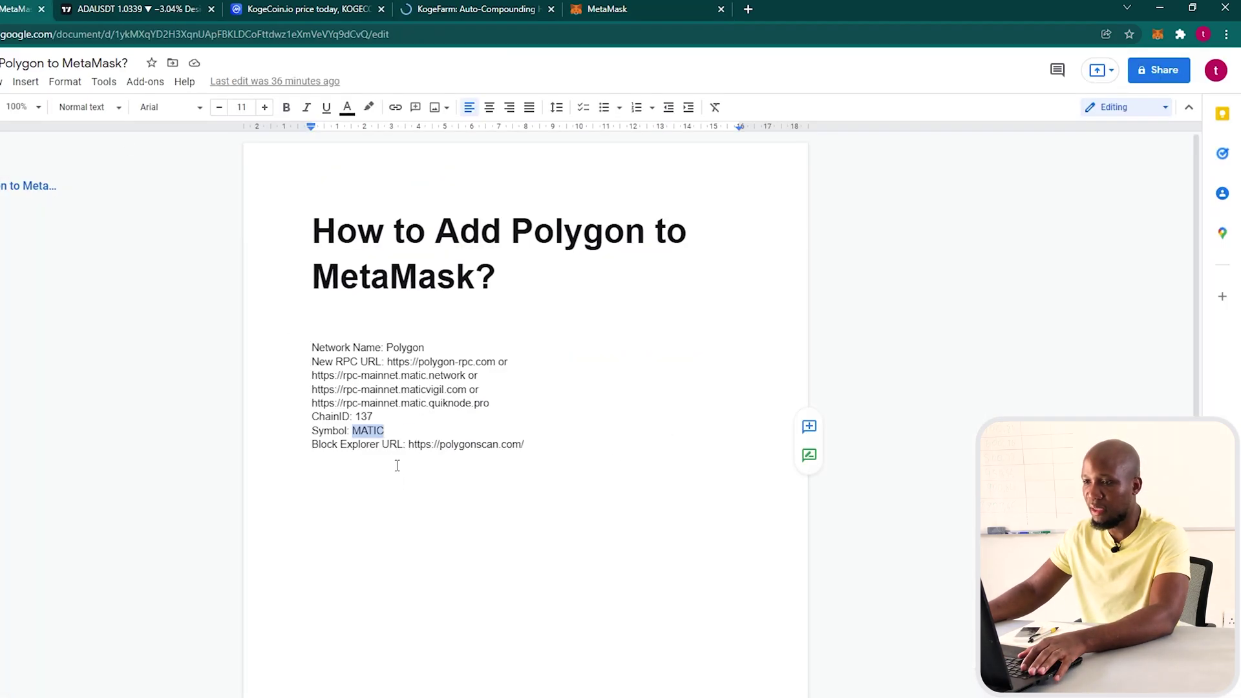
{"action": "left_click", "coordinate": [457, 444]}
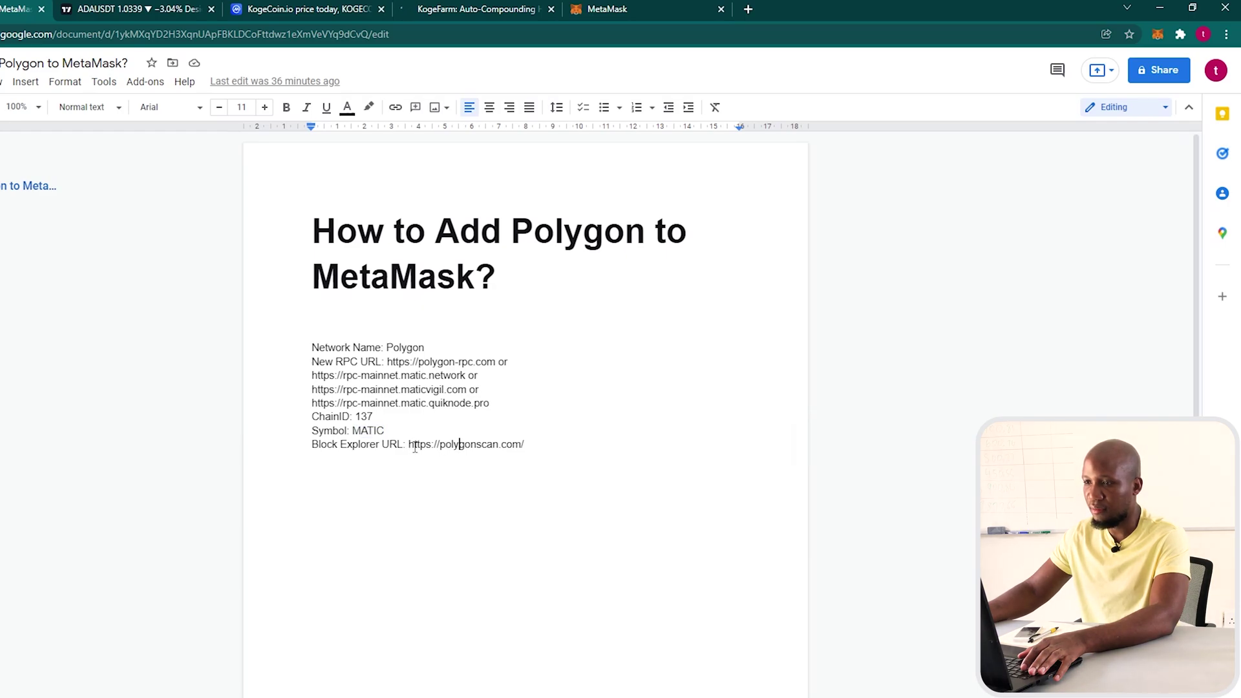
{"action": "left_click_drag", "start_coordinate": [409, 444], "coordinate": [525, 440]}
{"action": "key", "text": "ctrl+c"}
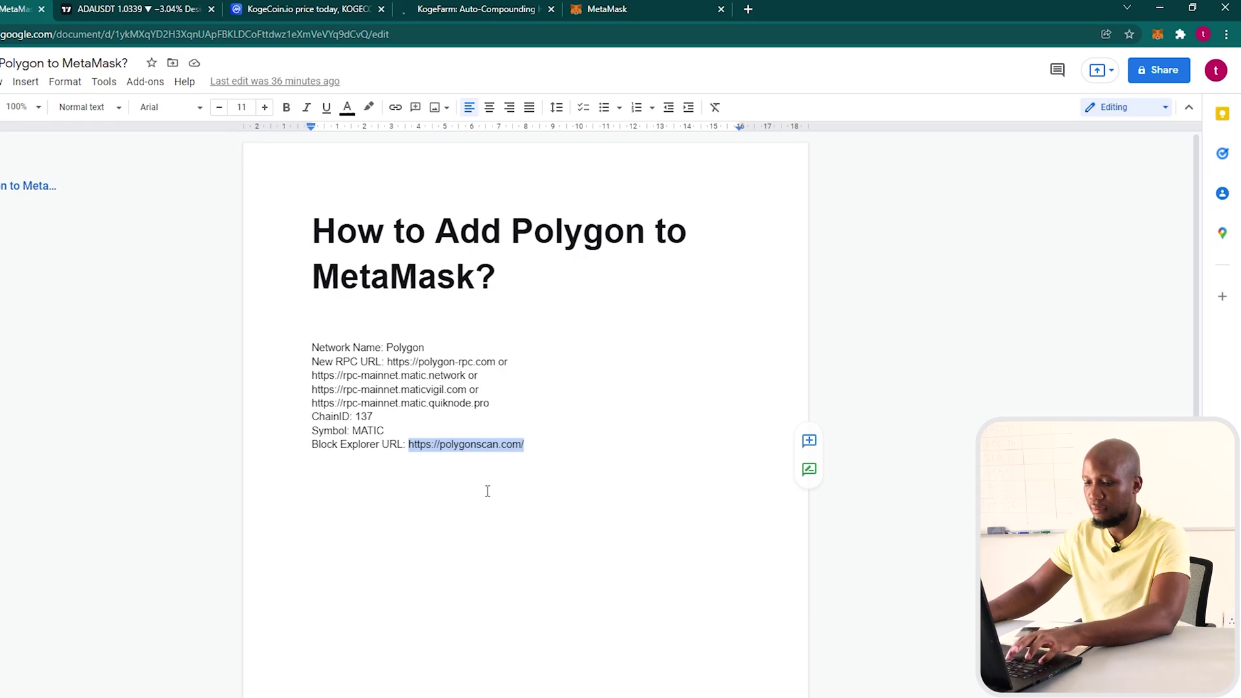
{"action": "left_click", "coordinate": [627, 7]}
{"action": "left_click", "coordinate": [448, 463]}
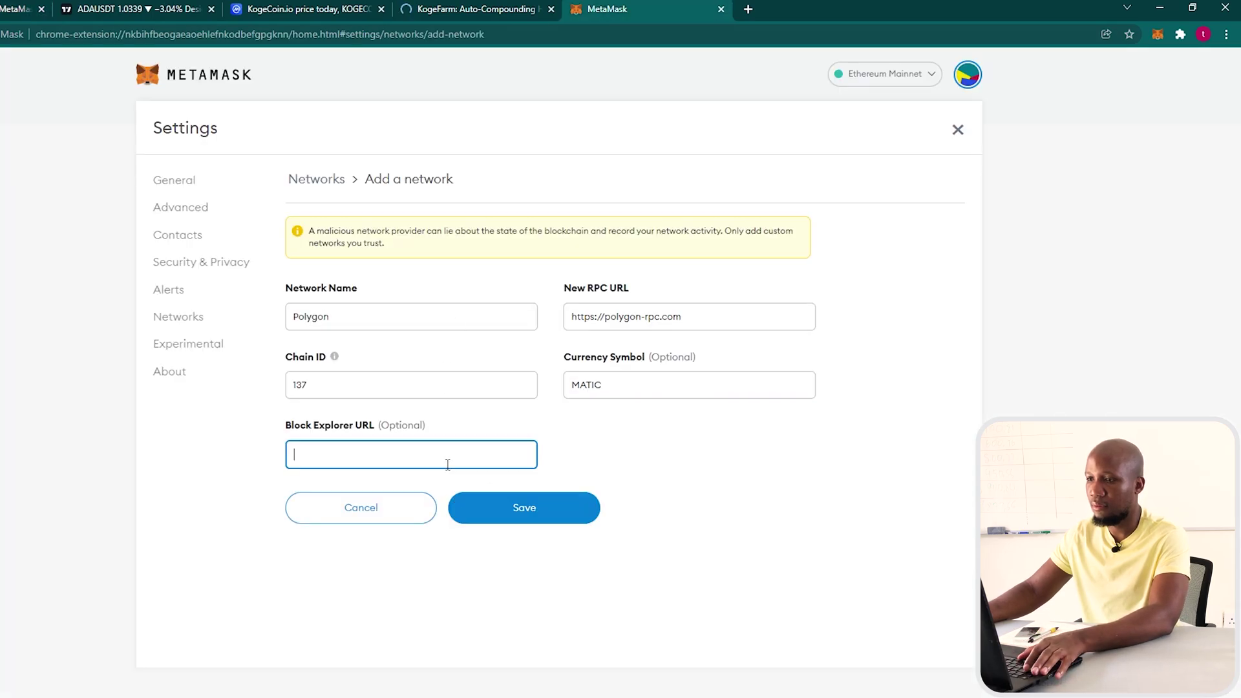
{"action": "key", "text": "ctrl+v"}
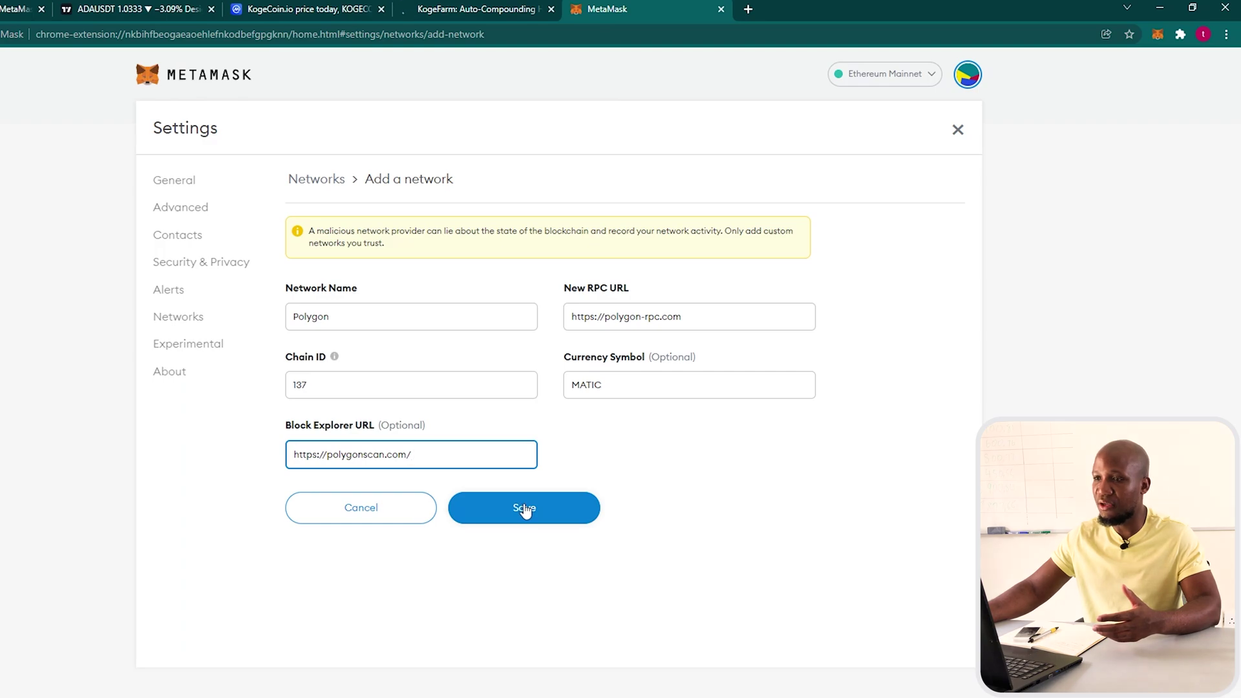
{"action": "left_click", "coordinate": [525, 510]}
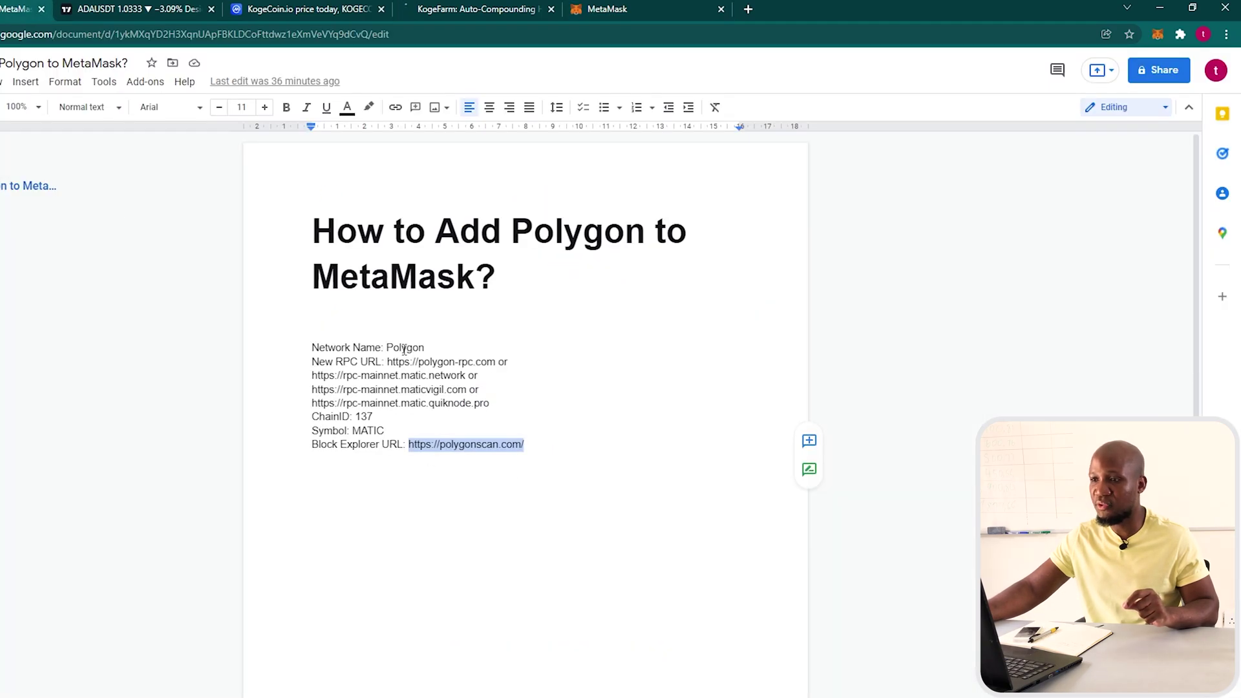
Clear the selection in the notes and go back to the MetaMask wallet showing 0 MATIC
{"action": "left_click", "coordinate": [407, 349]}
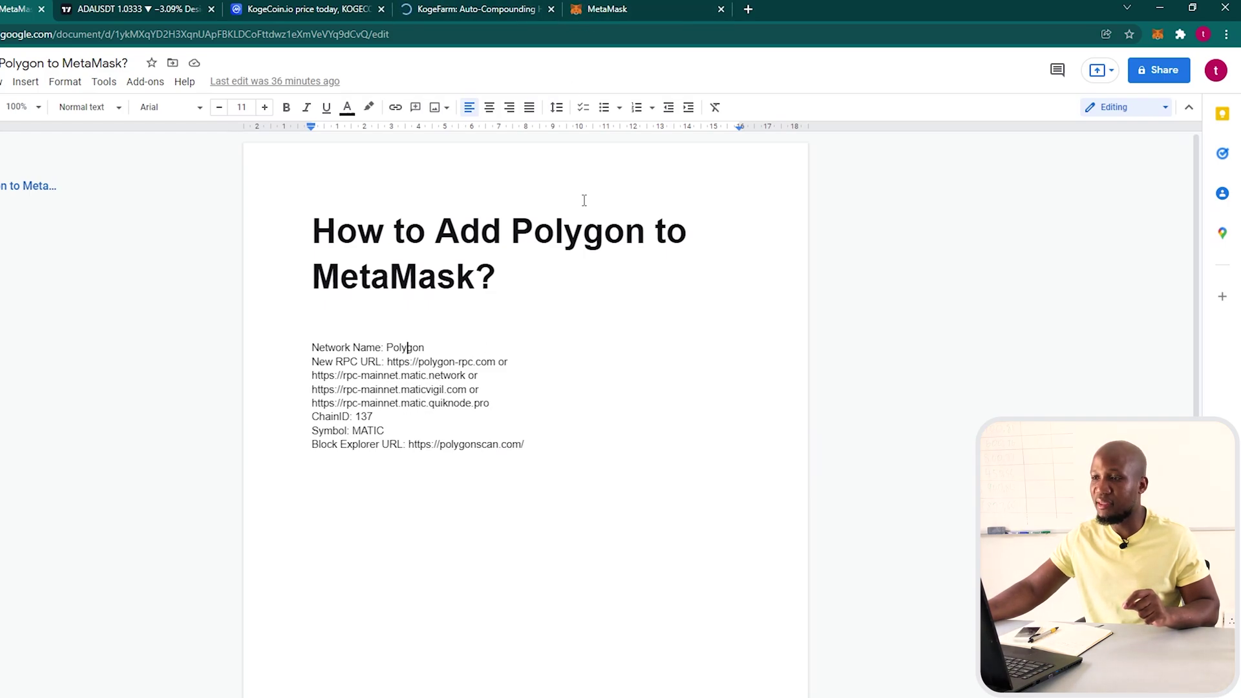
{"action": "left_click", "coordinate": [614, 8]}
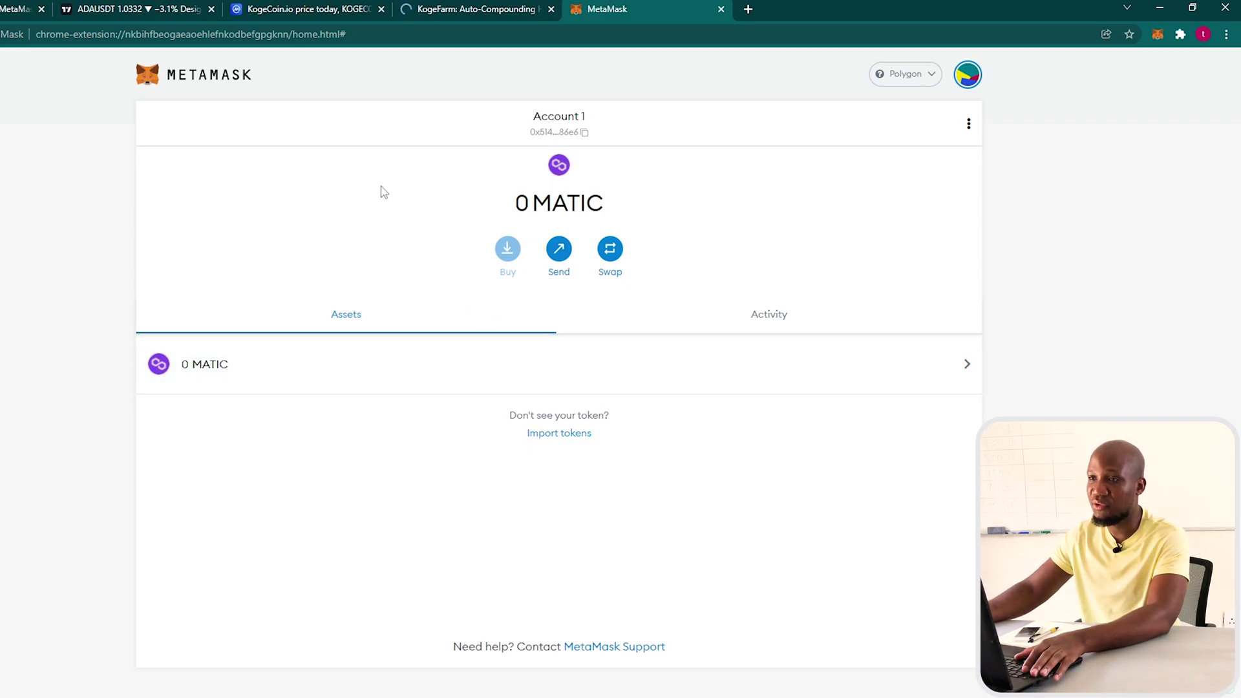
Check that the MetaMask extension popup shows Polygon, then switch to KogeCoin.io's CoinMarketCap page
{"action": "left_click", "coordinate": [1158, 34]}
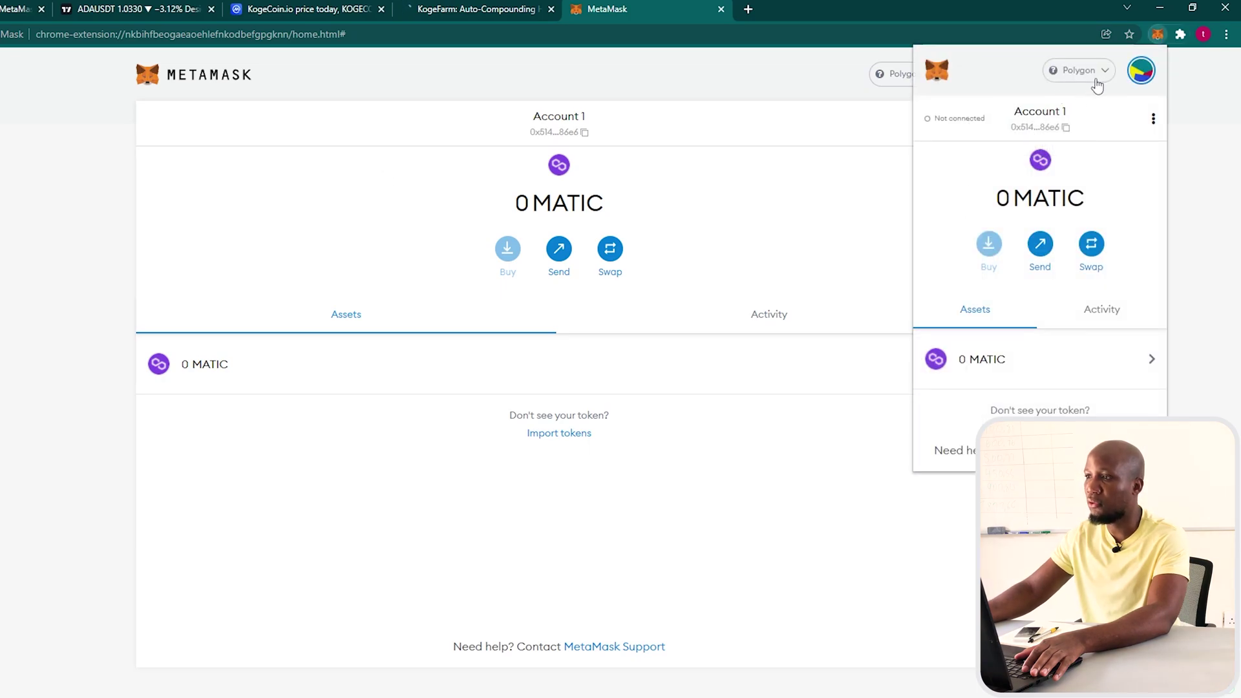
{"action": "left_click", "coordinate": [10, 297]}
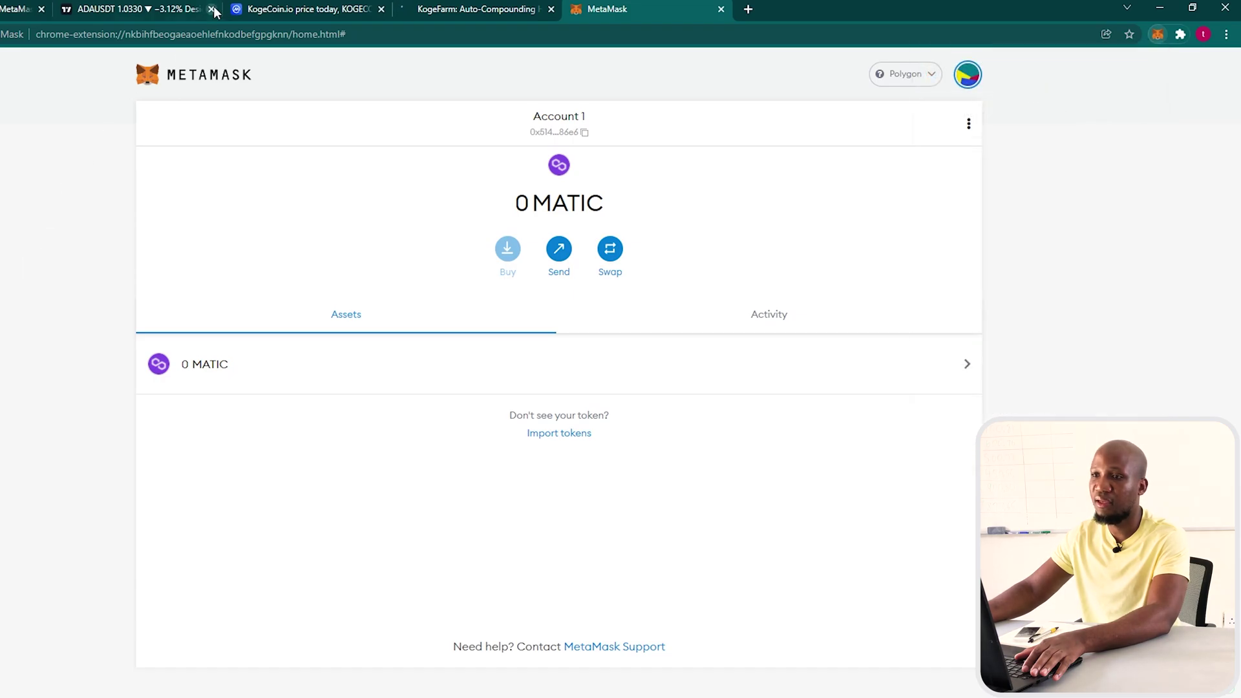
{"action": "left_click", "coordinate": [305, 12]}
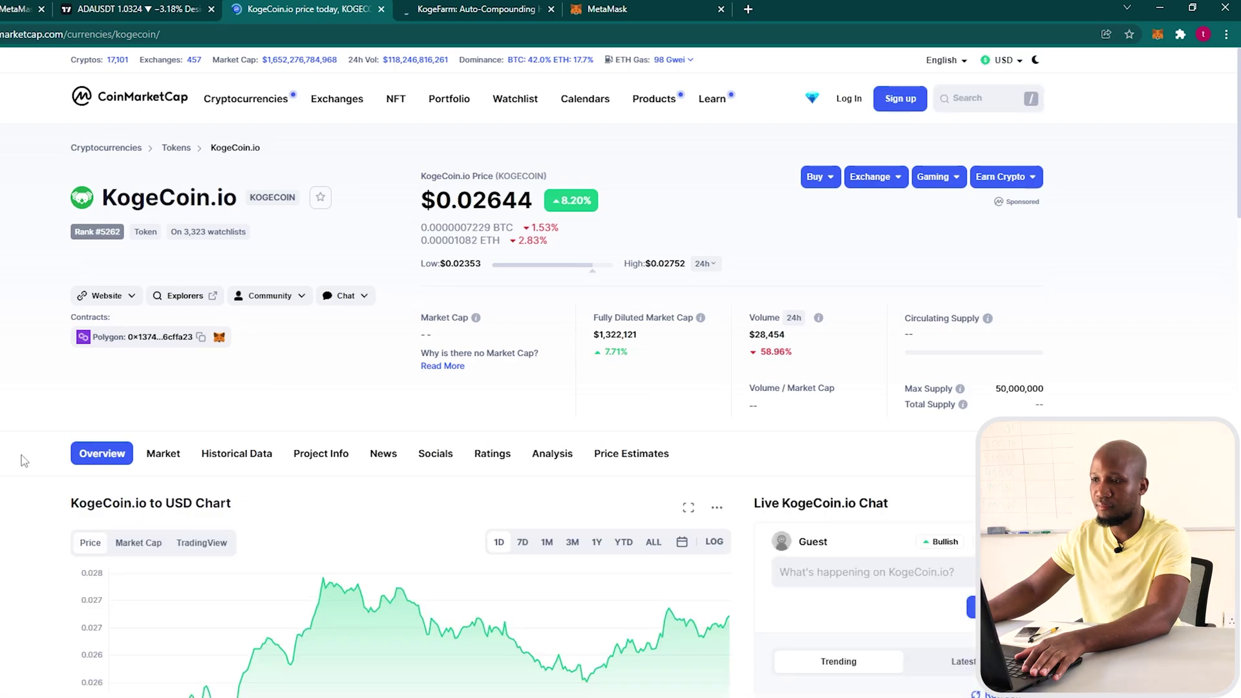
Copy KogeCoin.io's Polygon contract address from CoinMarketCap and return to MetaMask
{"action": "left_click", "coordinate": [201, 338]}
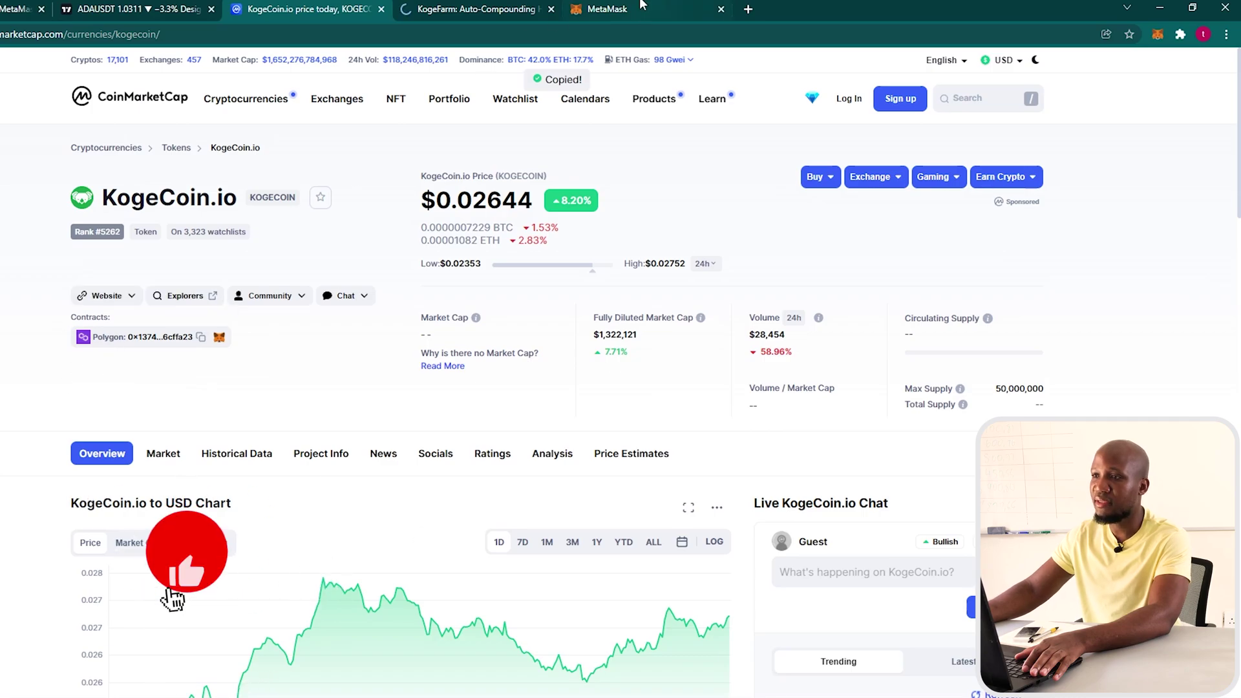
{"action": "left_click", "coordinate": [574, 10]}
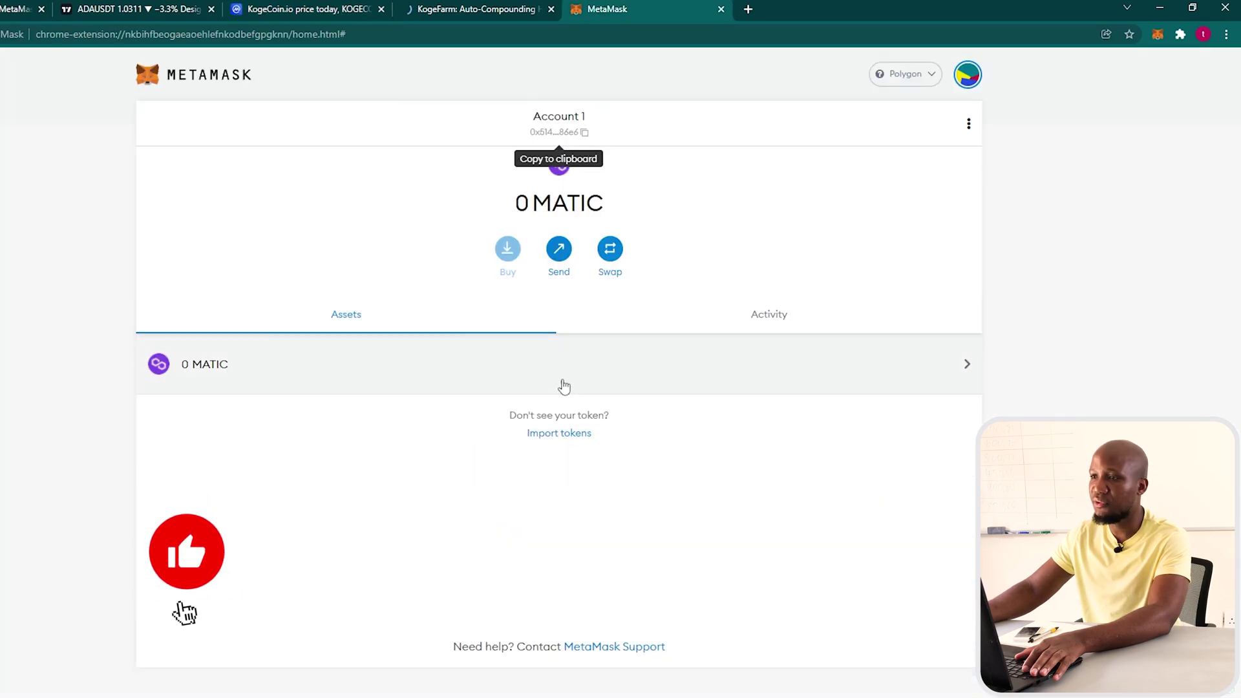
Paste the KogeCoin contract address into Import Tokens, auto-filling KOGECOIN with 9 decimals
{"action": "left_click", "coordinate": [573, 435]}
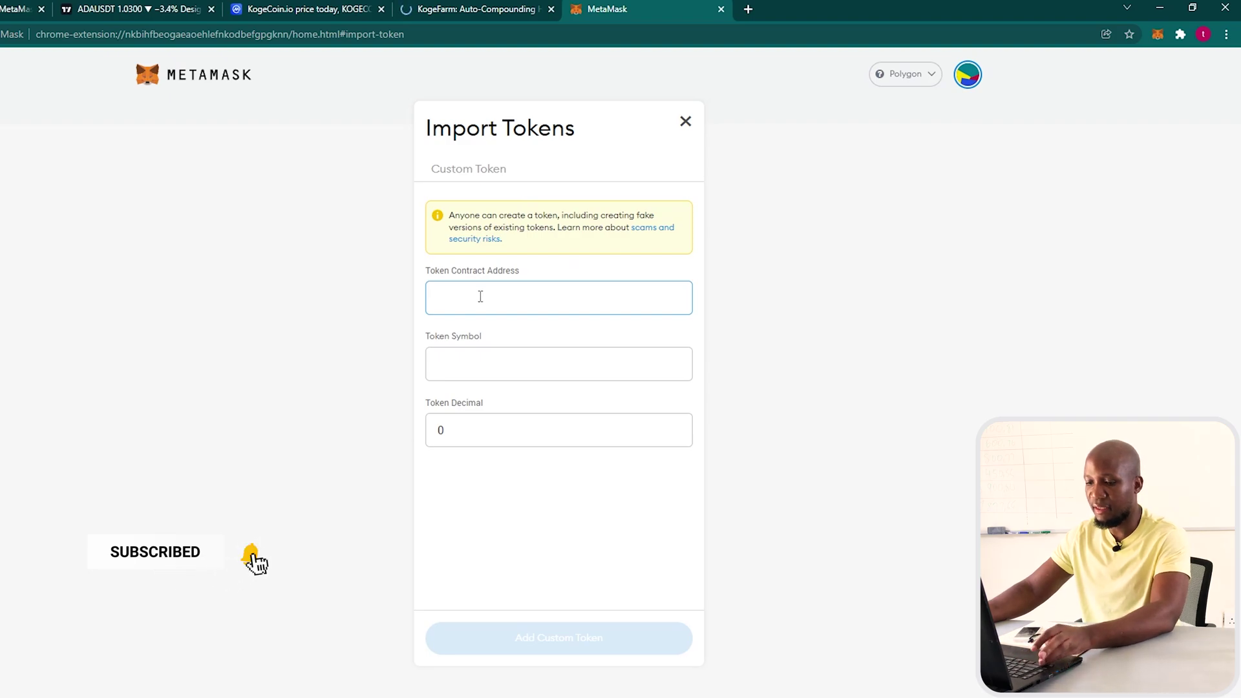
{"action": "key", "text": "ctrl+v"}
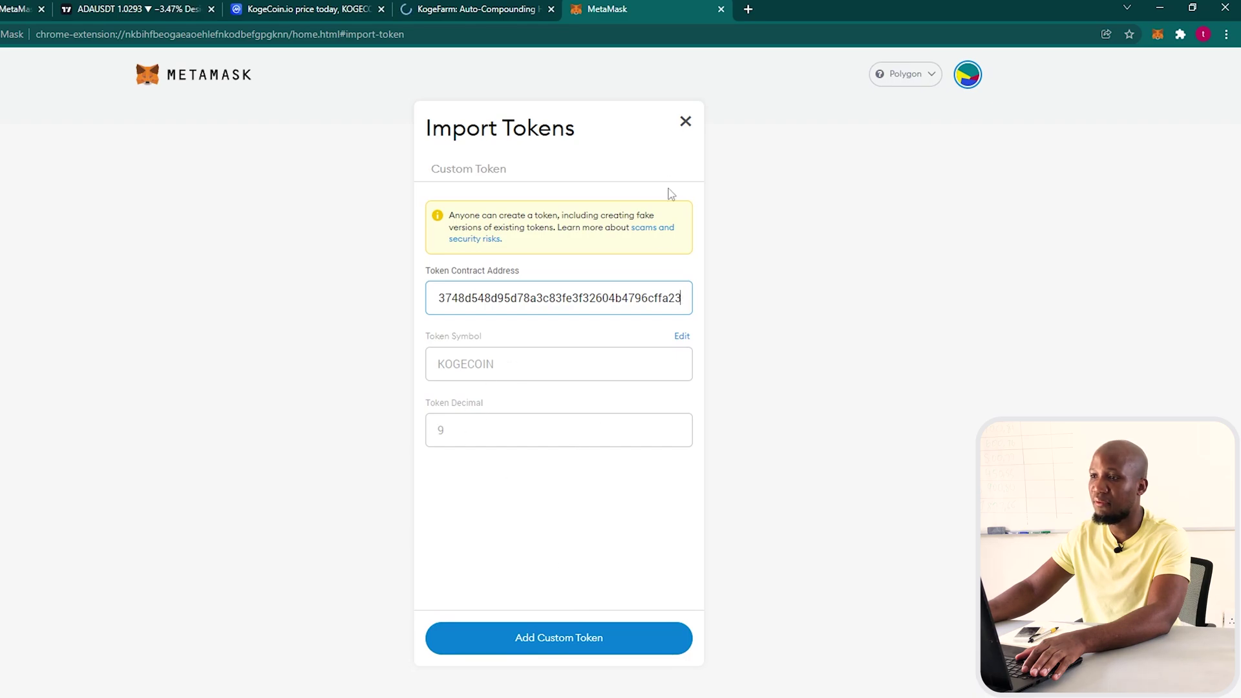
Drop the manual import and add KogeCoin via the MetaMask icon on CoinMarketCap's Polygon contract
{"action": "left_click", "coordinate": [687, 122]}
{"action": "left_click", "coordinate": [360, 13]}
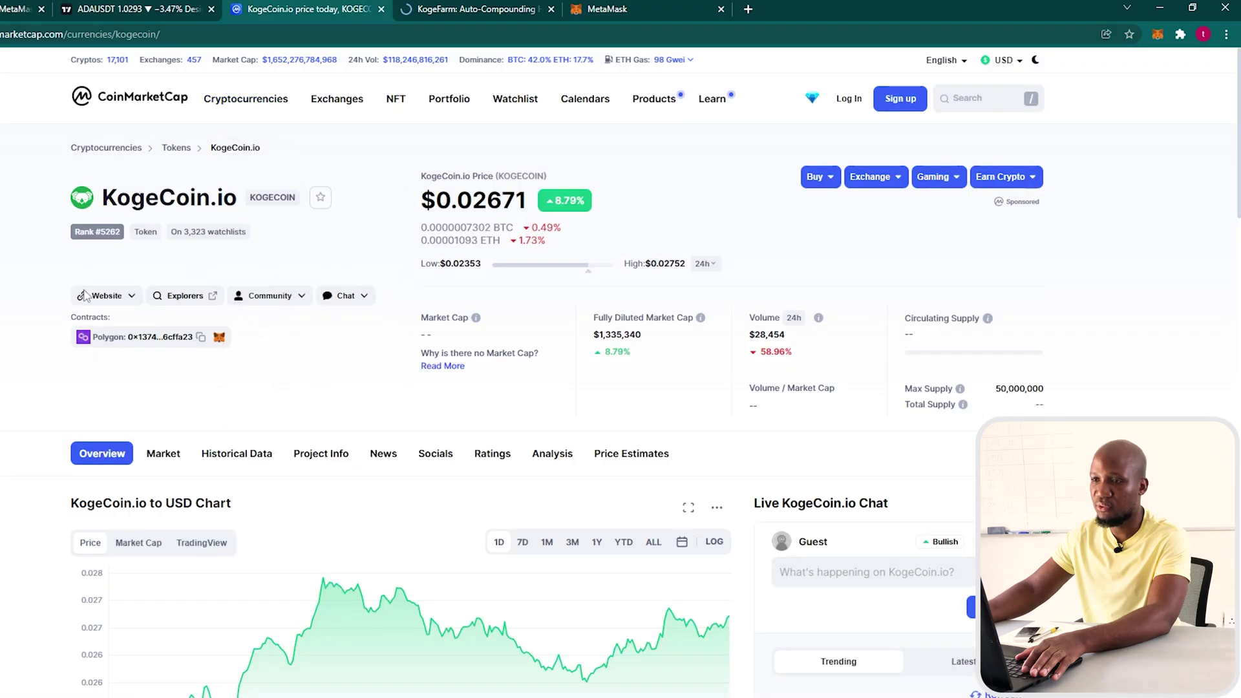
{"action": "left_click", "coordinate": [219, 338]}
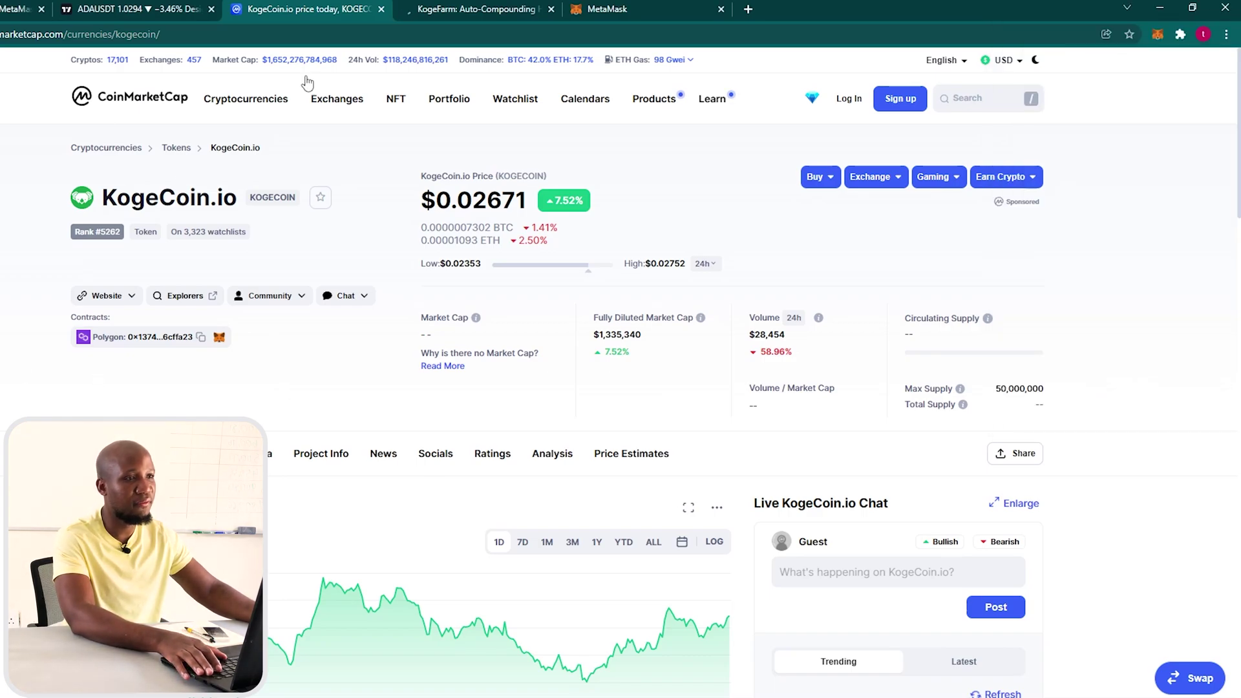
Import KOGECOIN as a custom token on Polygon using the pasted contract address
{"action": "left_click", "coordinate": [608, 9]}
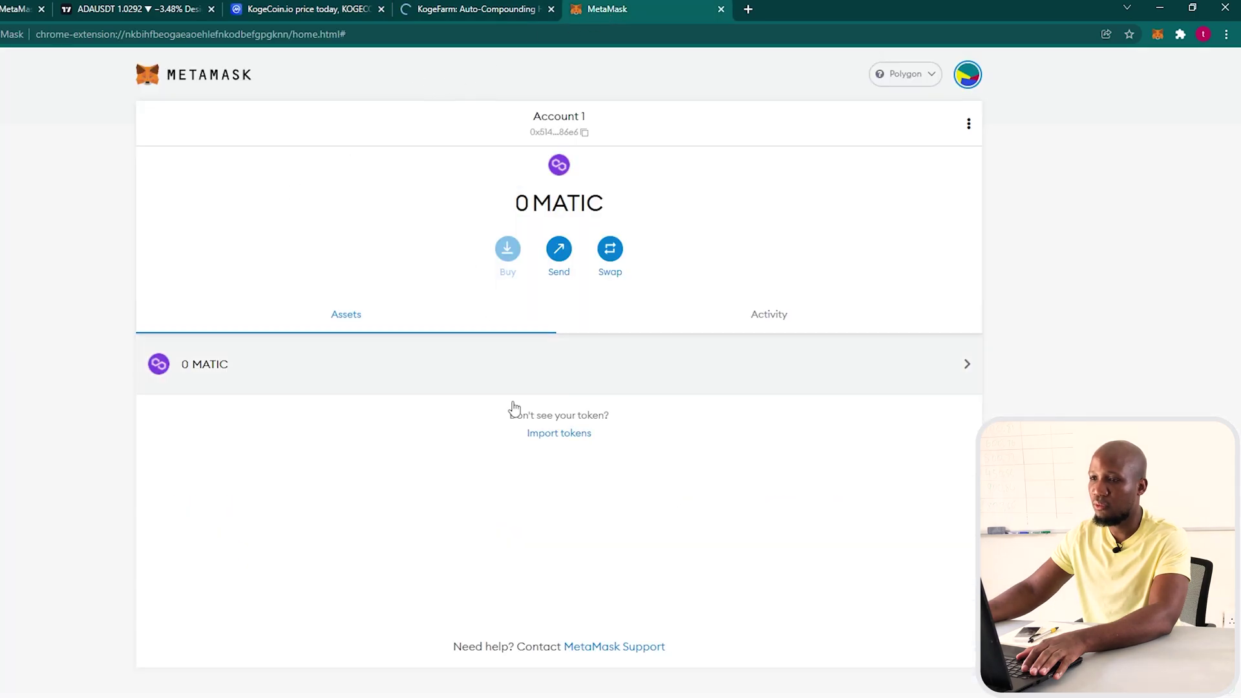
{"action": "left_click", "coordinate": [573, 438]}
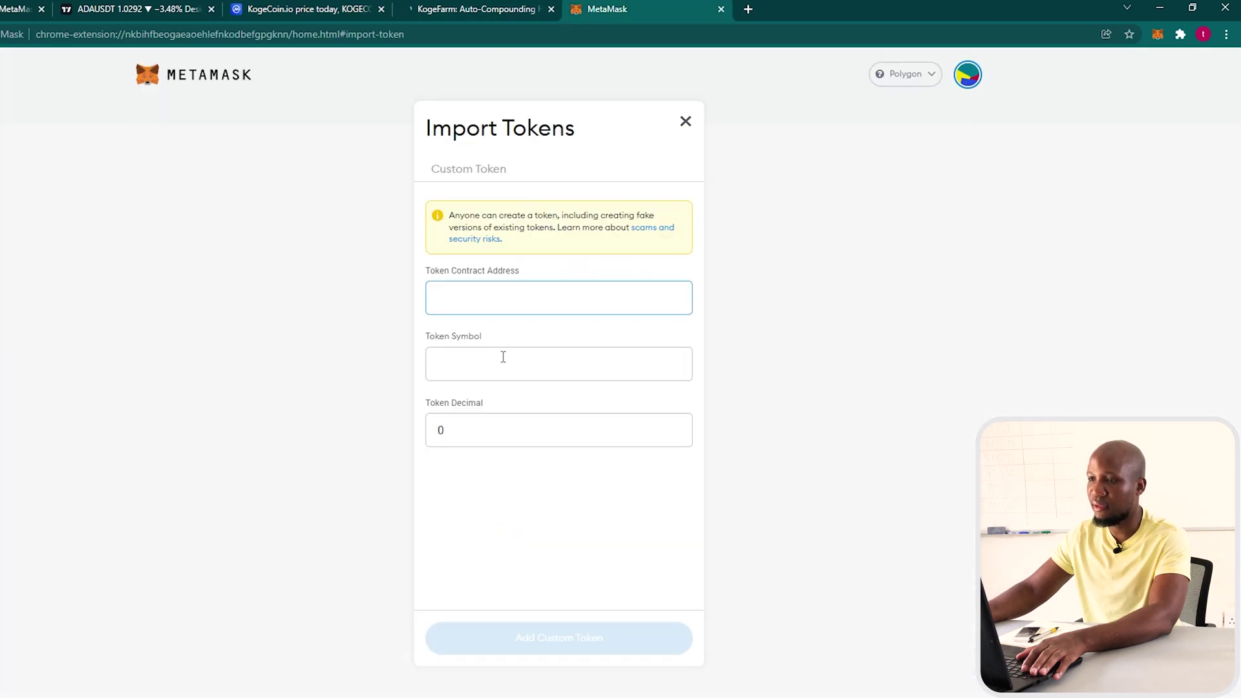
{"action": "key", "text": "ctrl+v"}
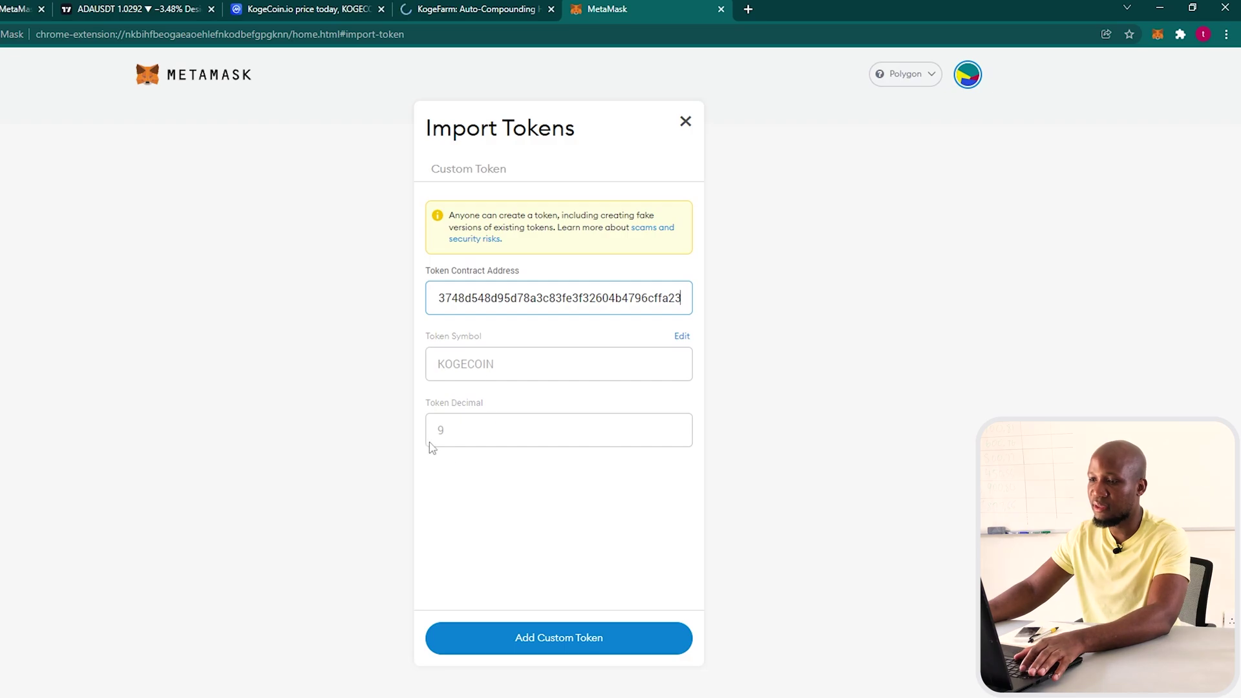
{"action": "left_click", "coordinate": [534, 638]}
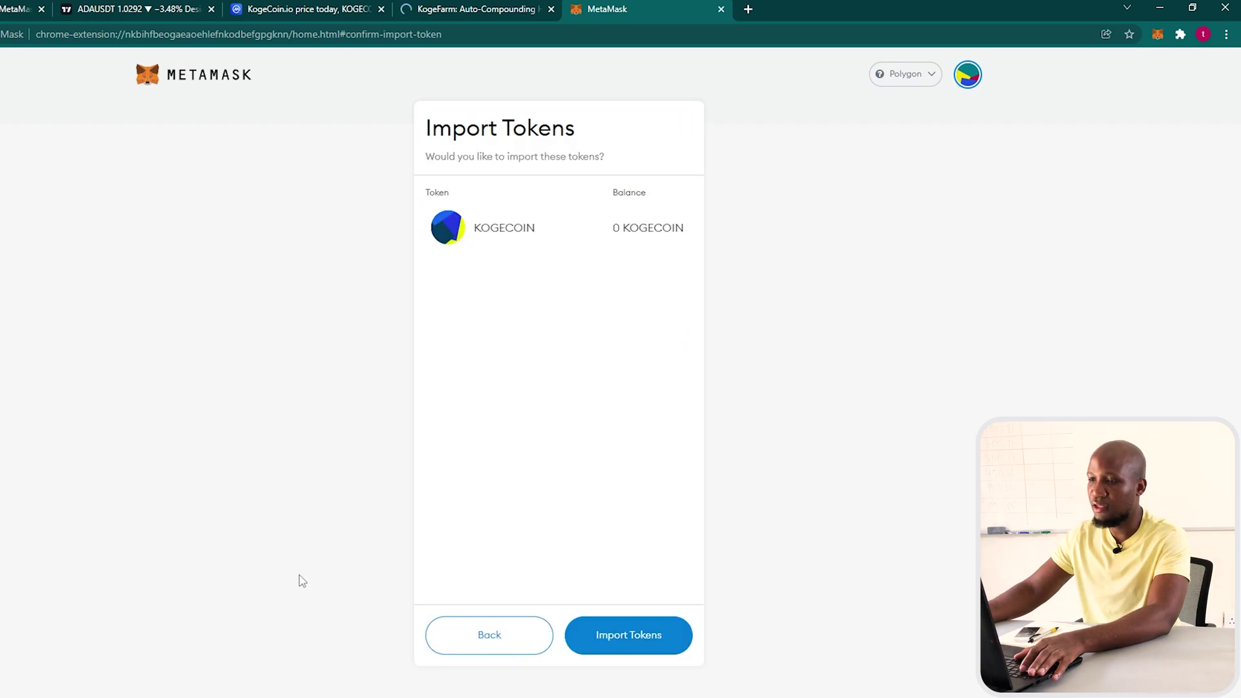
{"action": "left_click", "coordinate": [616, 640]}
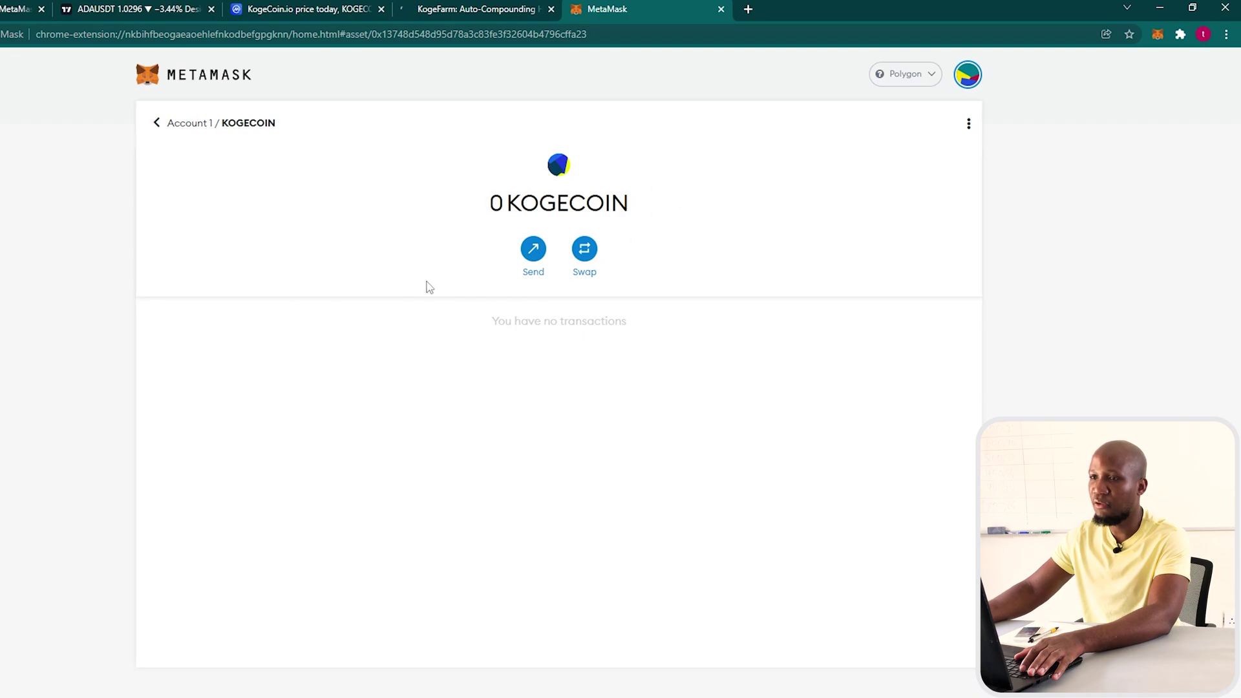
Approve the suggested KOGECO token so the wallet lists 0 MATIC and 0 KOGECO
{"action": "left_click", "coordinate": [214, 84]}
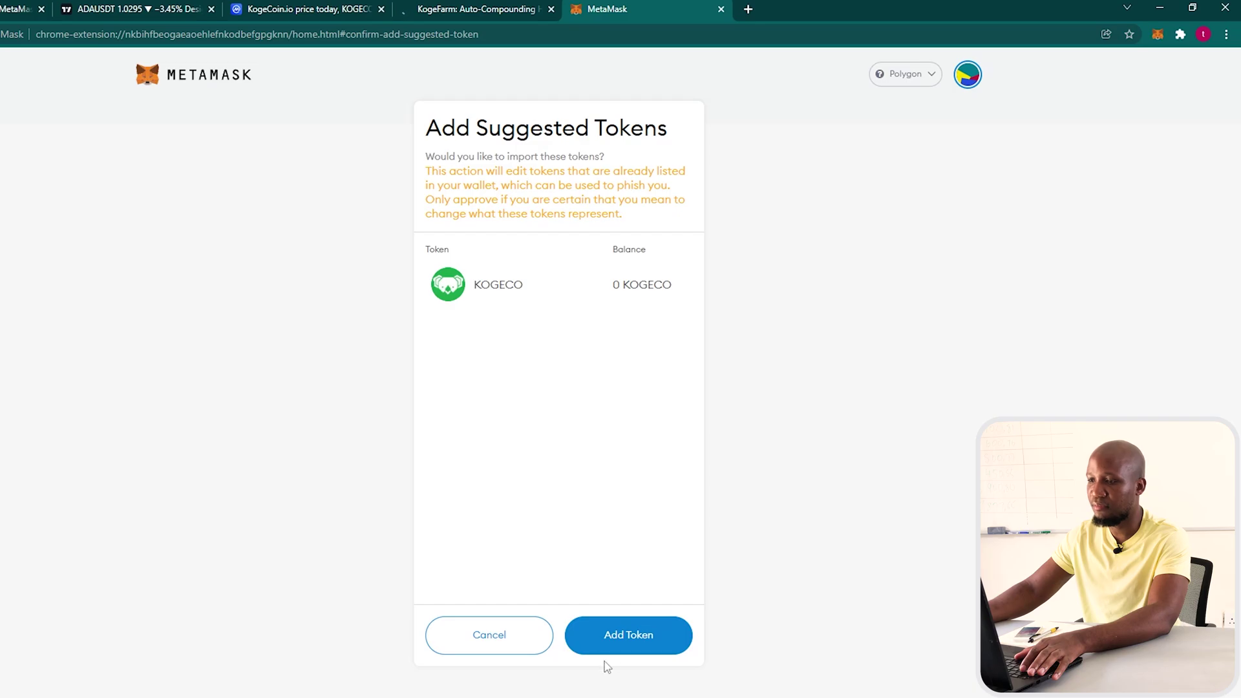
{"action": "left_click", "coordinate": [630, 644]}
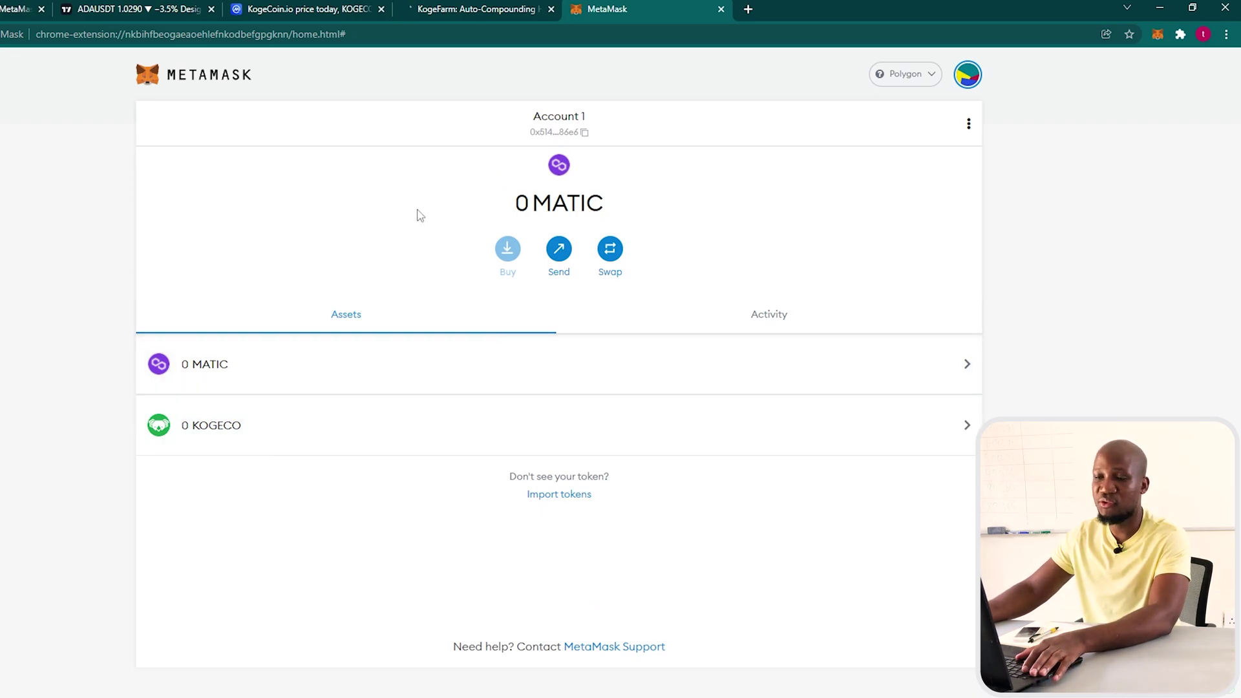
Withdraw the full 126.9 MATIC from Binance over Polygon and request the phone verification code
{"action": "left_click", "coordinate": [559, 126]}
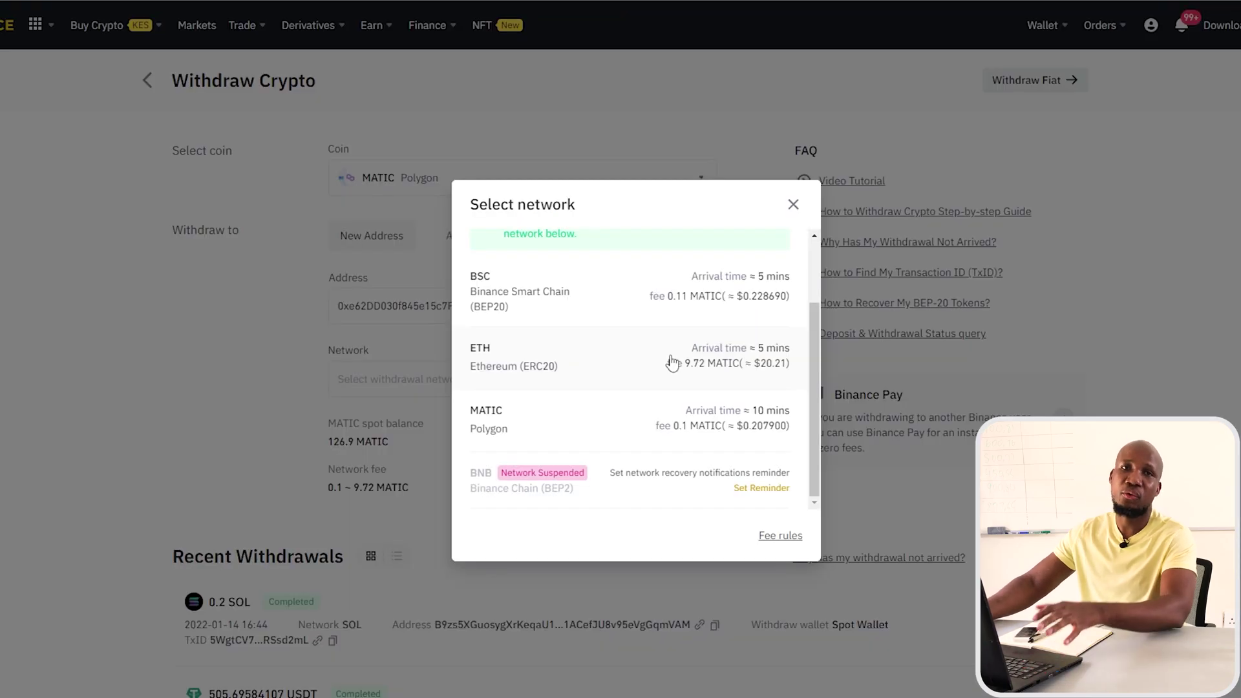
{"action": "left_click", "coordinate": [654, 428]}
{"action": "left_click", "coordinate": [644, 460]}
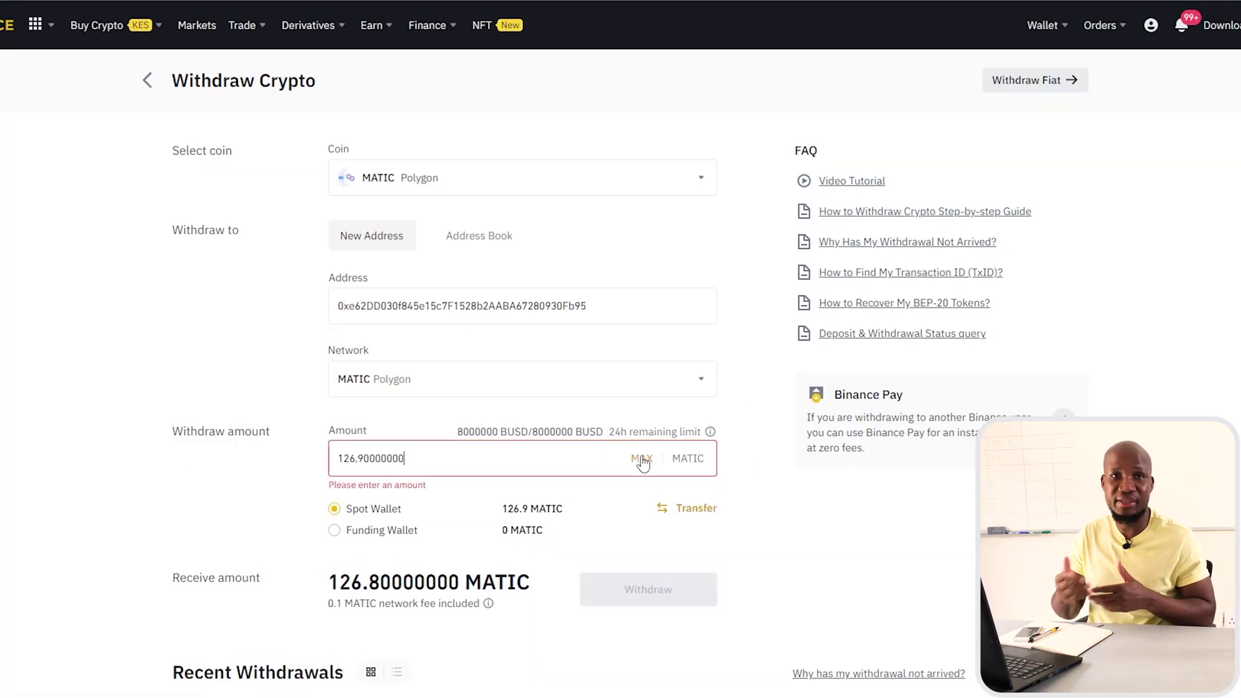
{"action": "left_click", "coordinate": [649, 577]}
{"action": "left_click", "coordinate": [636, 474]}
{"action": "left_click", "coordinate": [769, 414]}
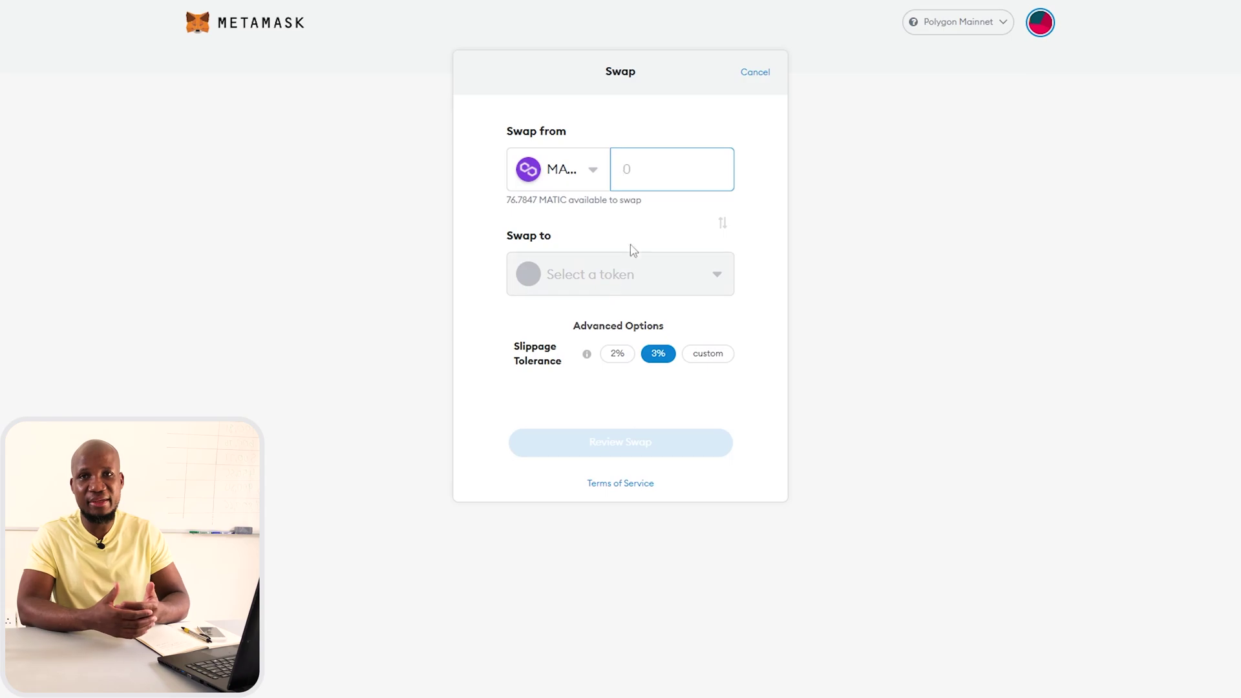
Set up a swap from USDT to MATIC using the full USDT balance
{"action": "left_click", "coordinate": [565, 170]}
{"action": "left_click", "coordinate": [549, 238]}
{"action": "left_click", "coordinate": [623, 282]}
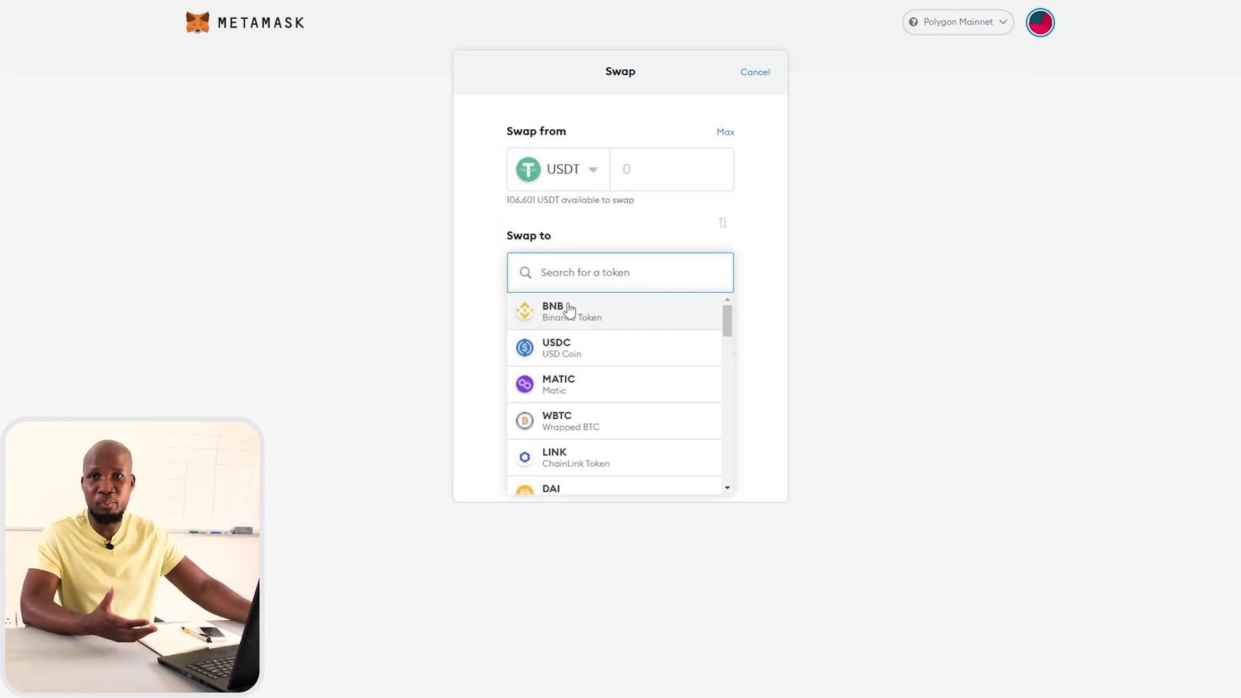
{"action": "left_click", "coordinate": [556, 383]}
{"action": "left_click", "coordinate": [727, 133]}
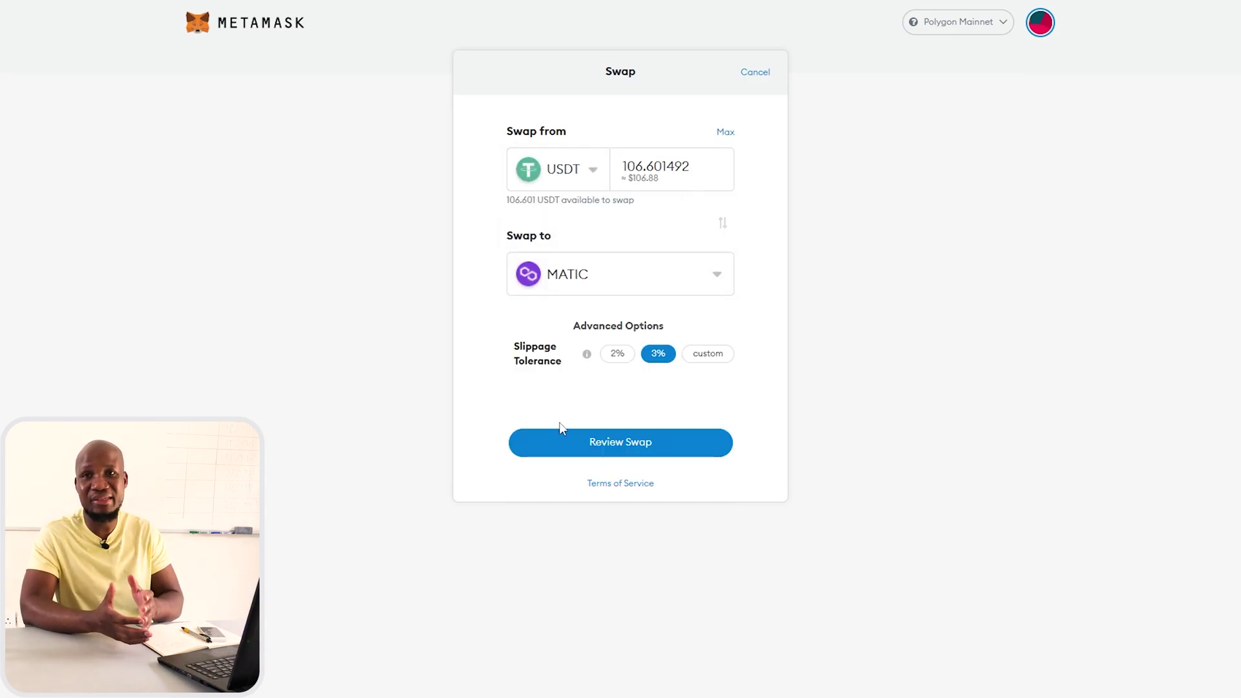
Confirm the 106.601492 USDT swap at the quoted rate and check it in Activity
{"action": "left_click", "coordinate": [598, 445]}
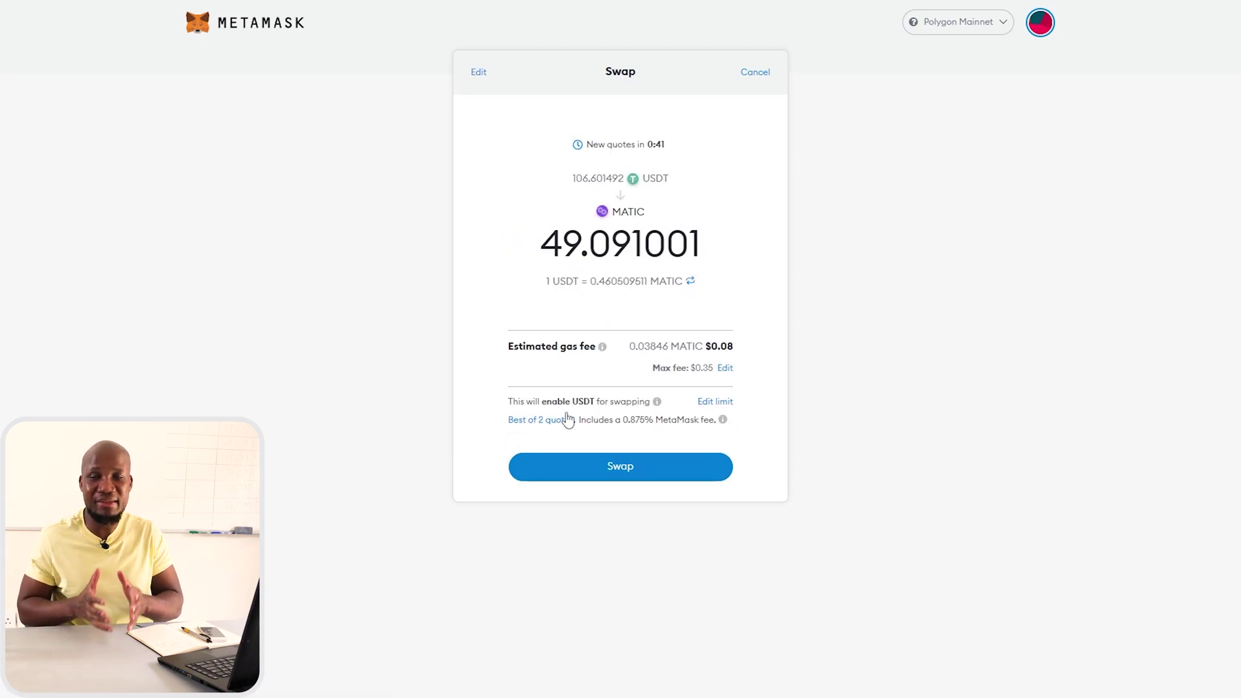
{"action": "left_click", "coordinate": [582, 474]}
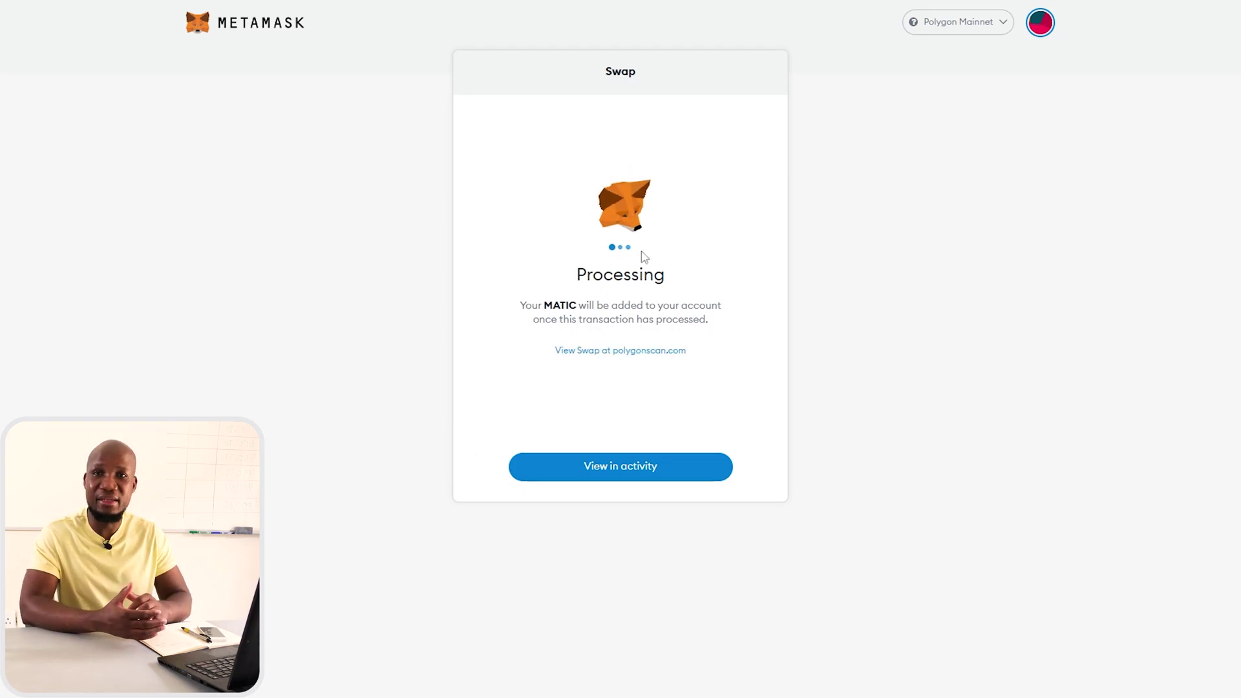
{"action": "left_click", "coordinate": [611, 465]}
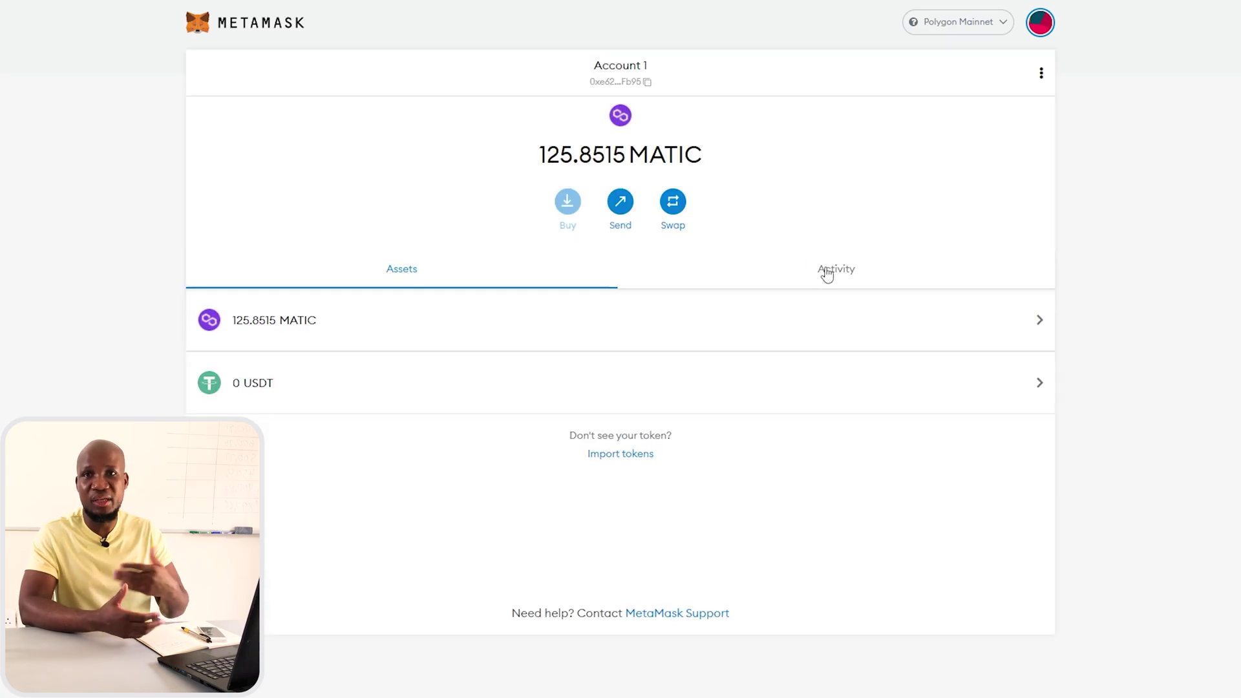
{"action": "left_click", "coordinate": [828, 274]}
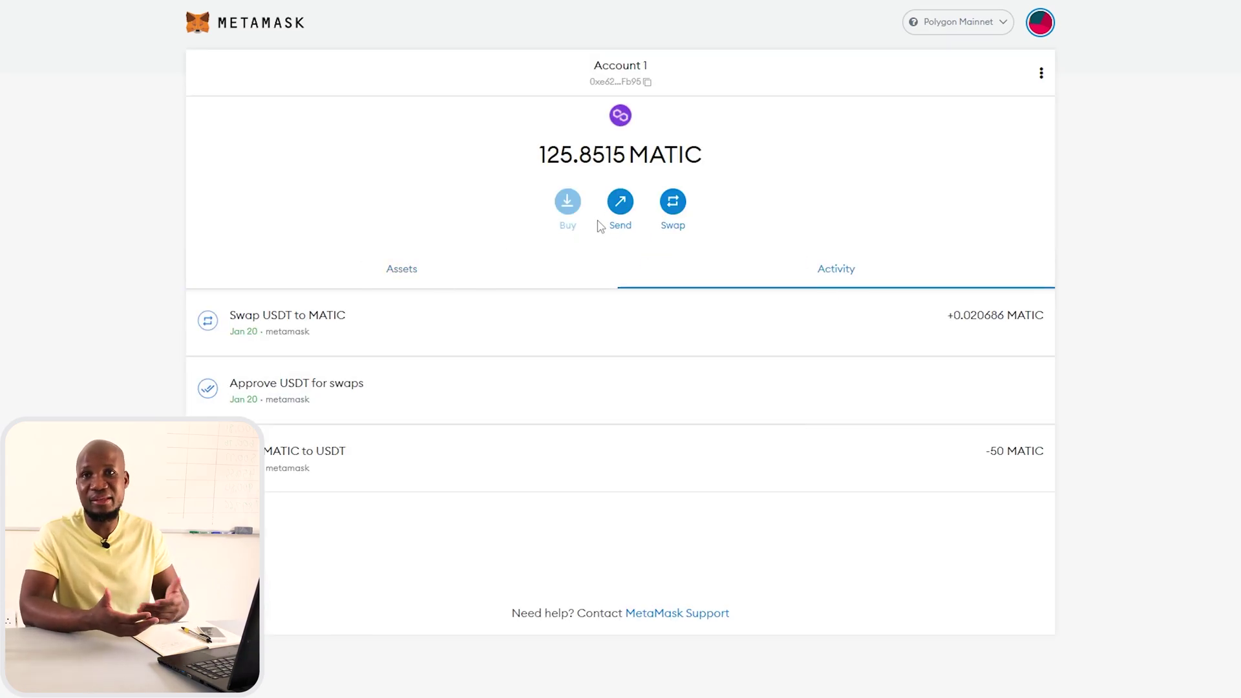
Swap 50 MATIC into USDT
{"action": "left_click", "coordinate": [675, 205]}
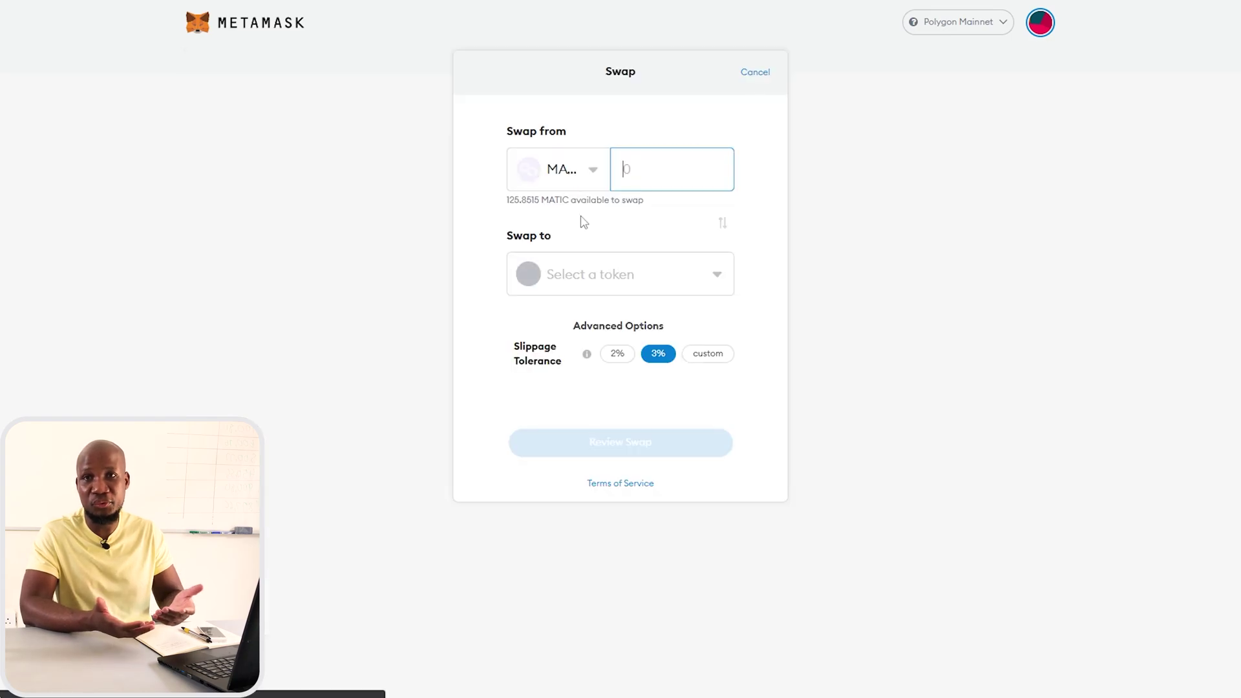
{"action": "left_click", "coordinate": [617, 272]}
{"action": "left_click", "coordinate": [562, 347]}
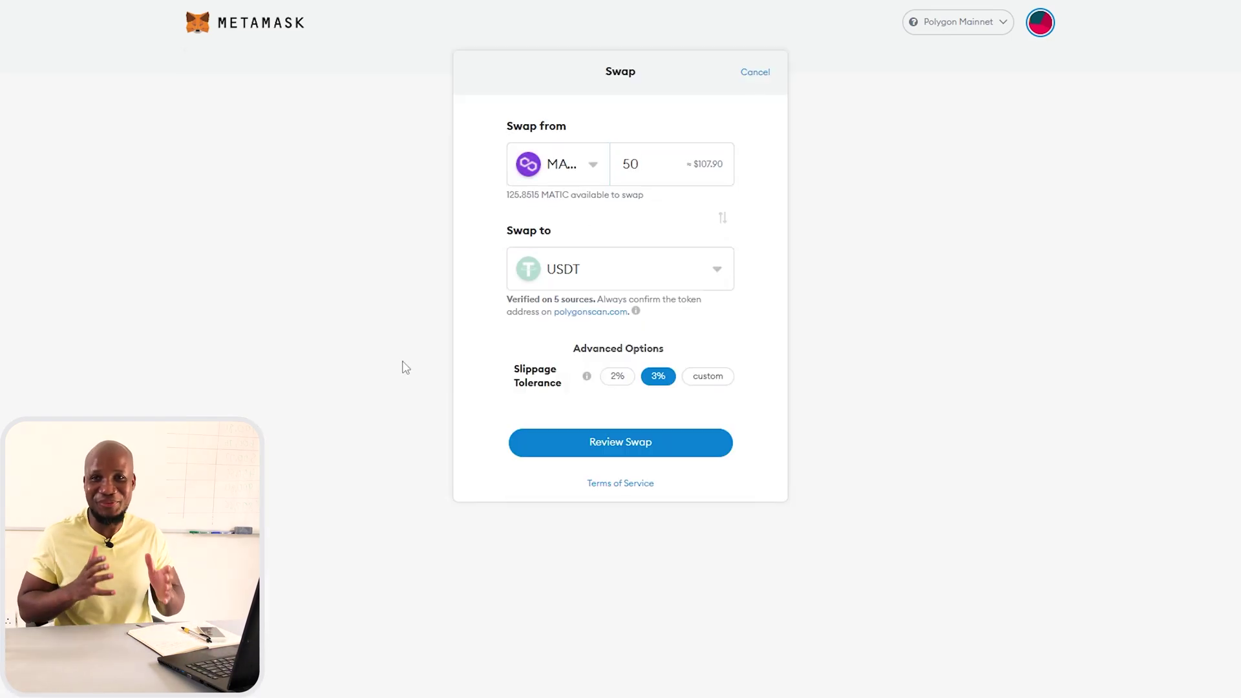
{"action": "left_click", "coordinate": [655, 447]}
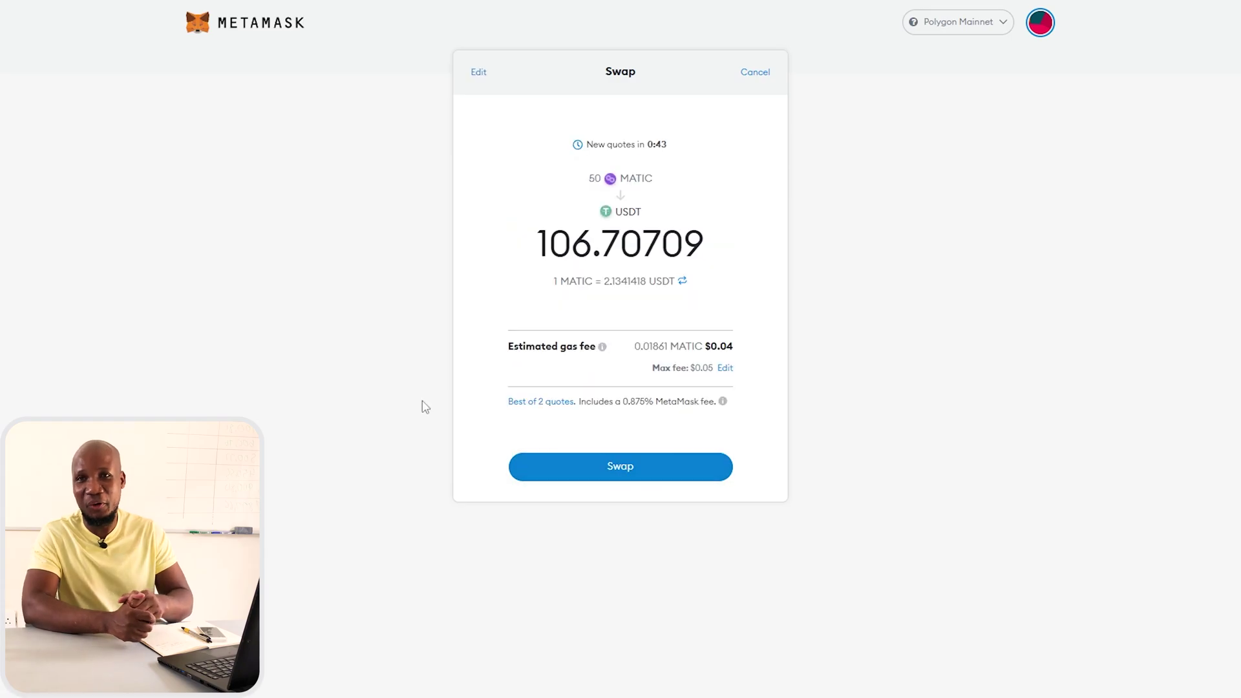
{"action": "left_click", "coordinate": [590, 469]}
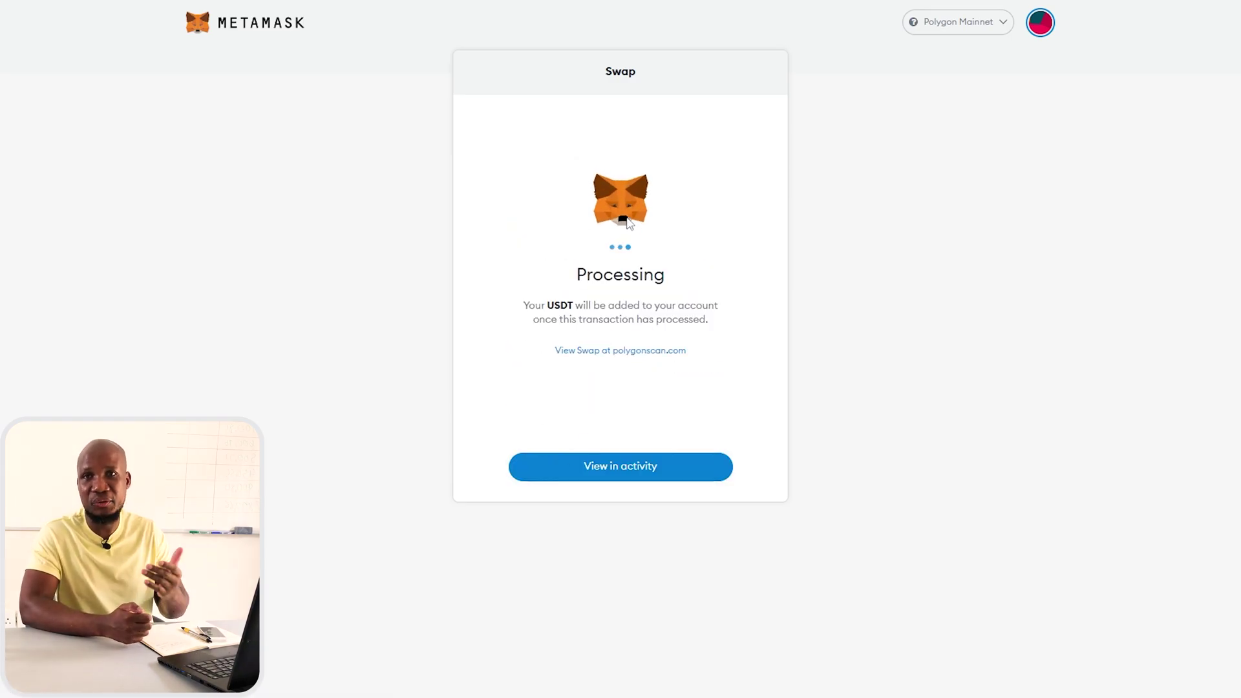
{"action": "left_click", "coordinate": [621, 466]}
Swap the entire 106.707093 USDT balance back into 49.077586 MATIC
{"action": "left_click", "coordinate": [674, 213]}
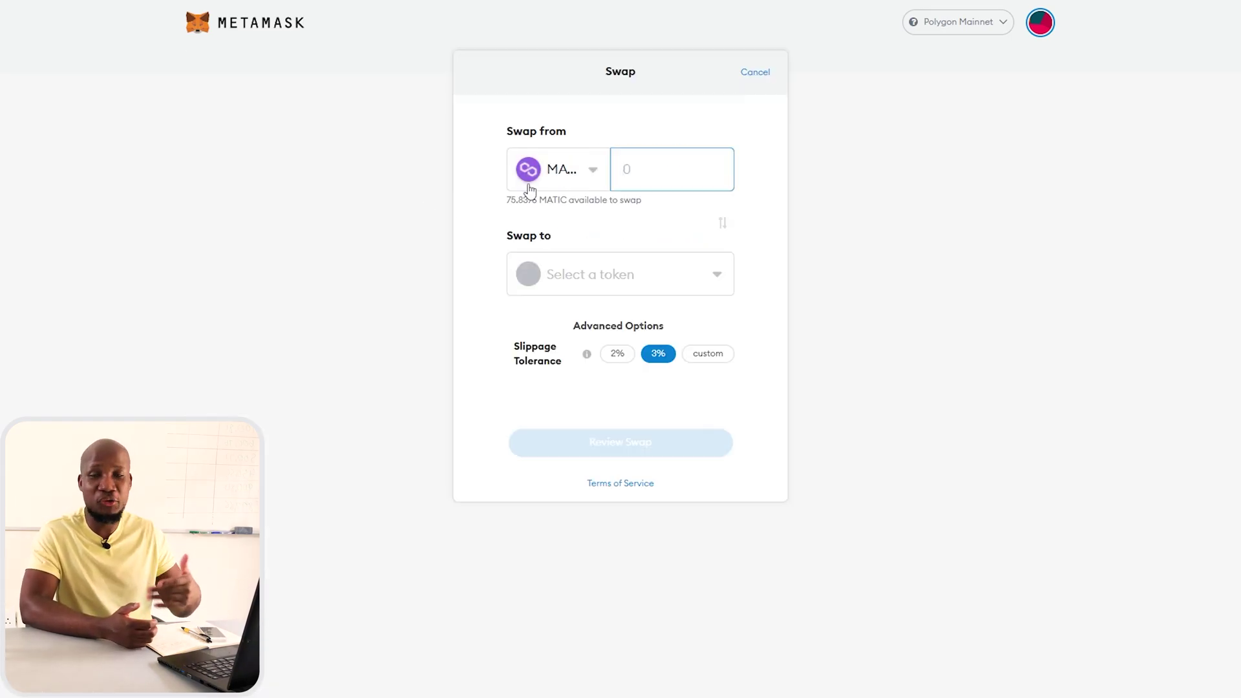
{"action": "left_click", "coordinate": [560, 169]}
{"action": "left_click", "coordinate": [568, 250]}
{"action": "left_click", "coordinate": [567, 269]}
{"action": "left_click", "coordinate": [556, 383]}
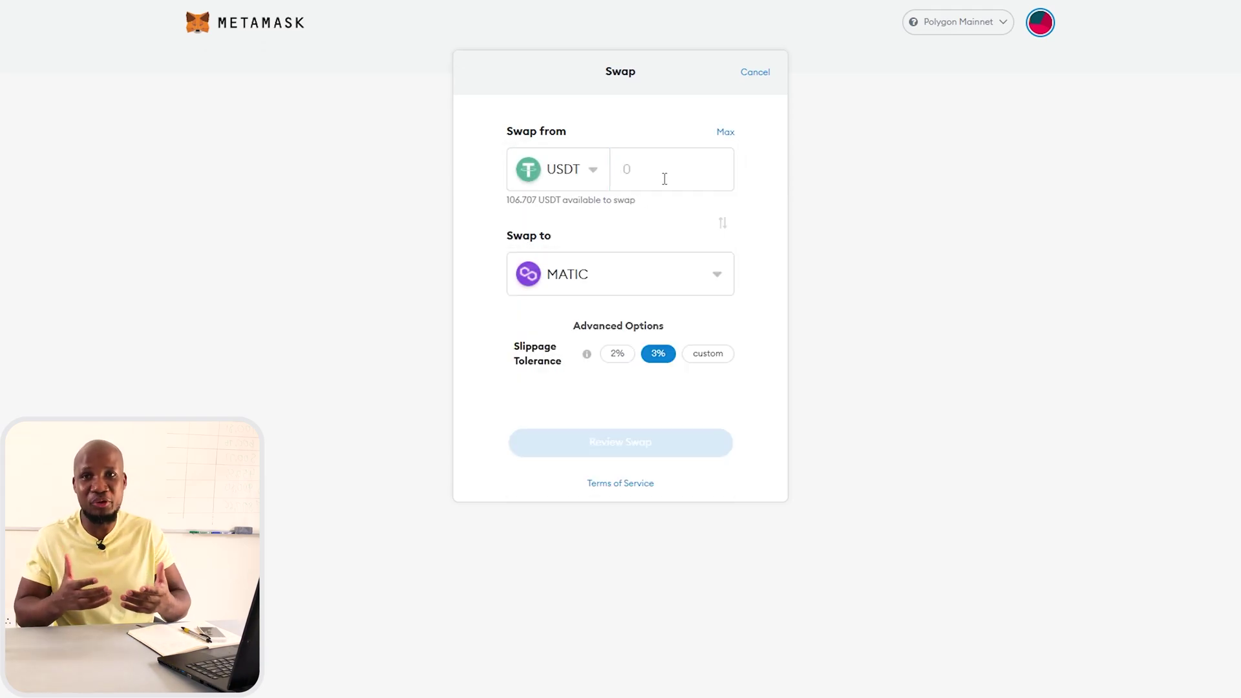
{"action": "left_click", "coordinate": [725, 131]}
{"action": "left_click", "coordinate": [618, 443]}
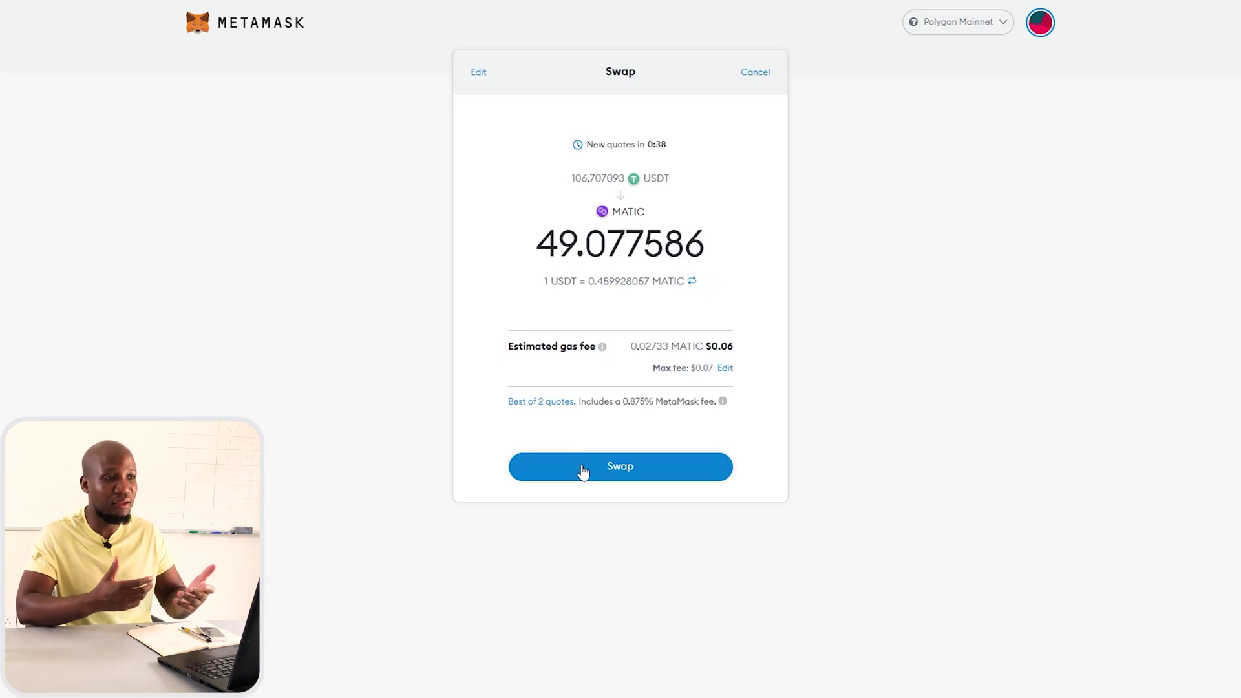
{"action": "left_click", "coordinate": [584, 472]}
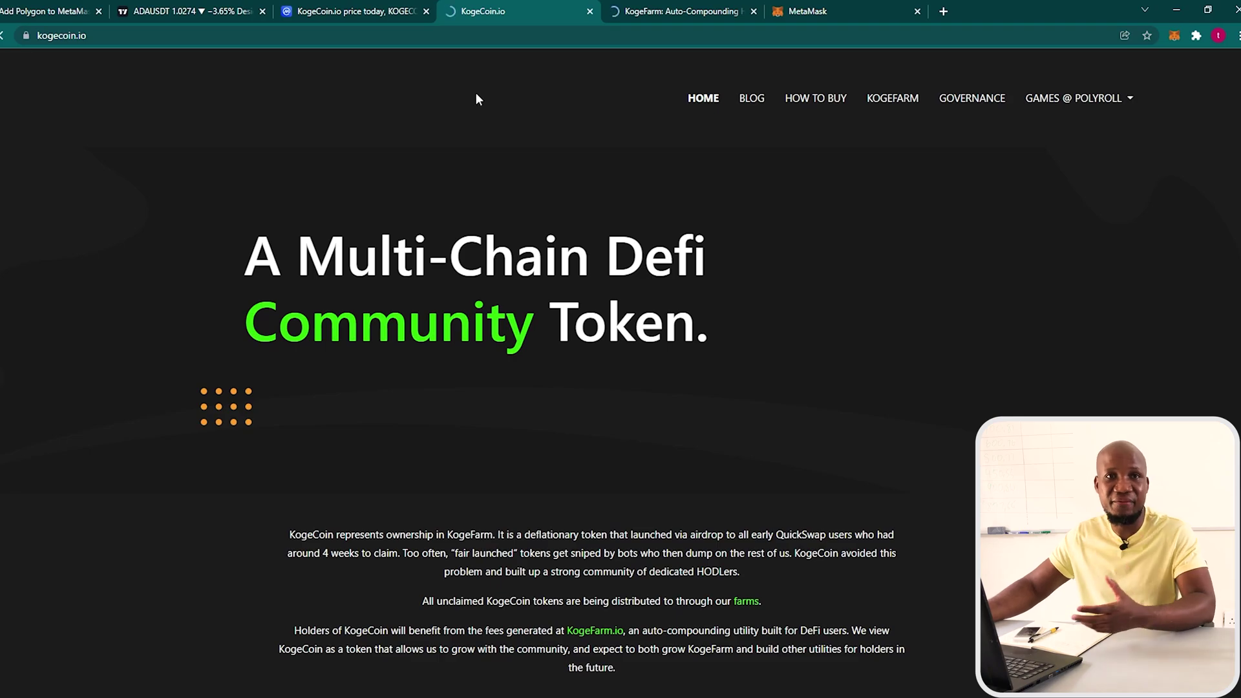
Switch to the KogeFarm: Auto-Compounding tab showing kogefarm.io/vaults
{"action": "left_click", "coordinate": [621, 8]}
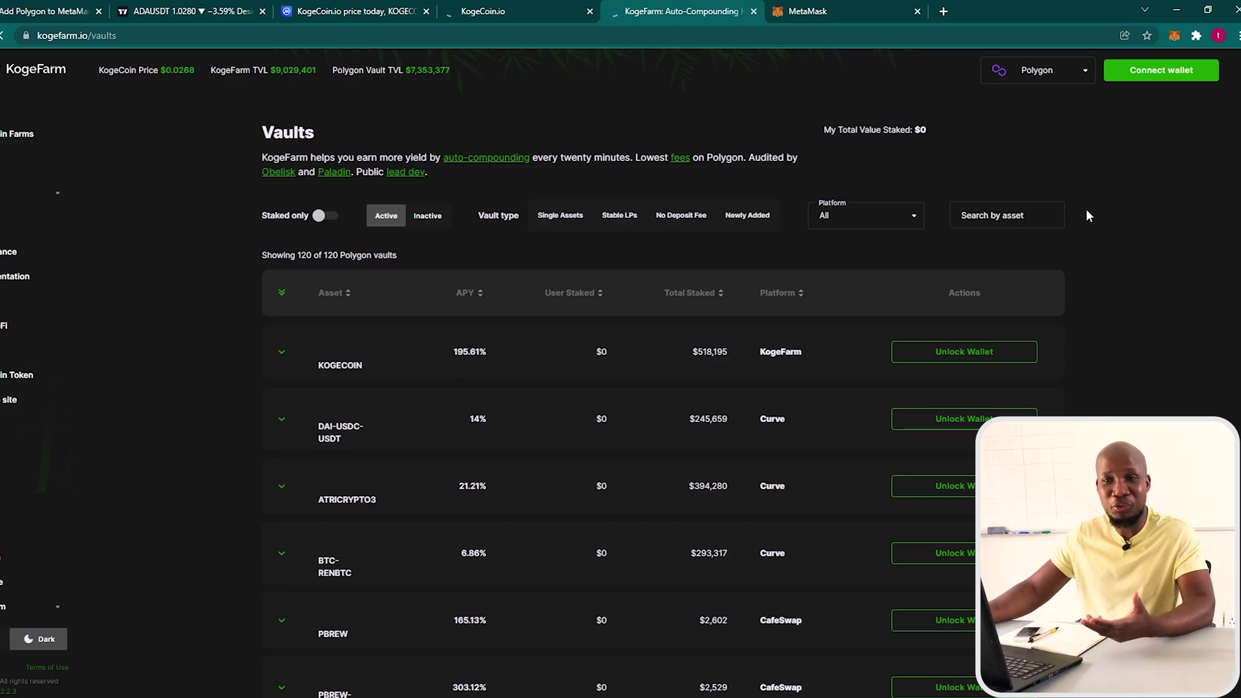
Keep Polygon selected as the vault network and bring up KogeFarm's Connect Wallet options
{"action": "left_click", "coordinate": [1070, 72]}
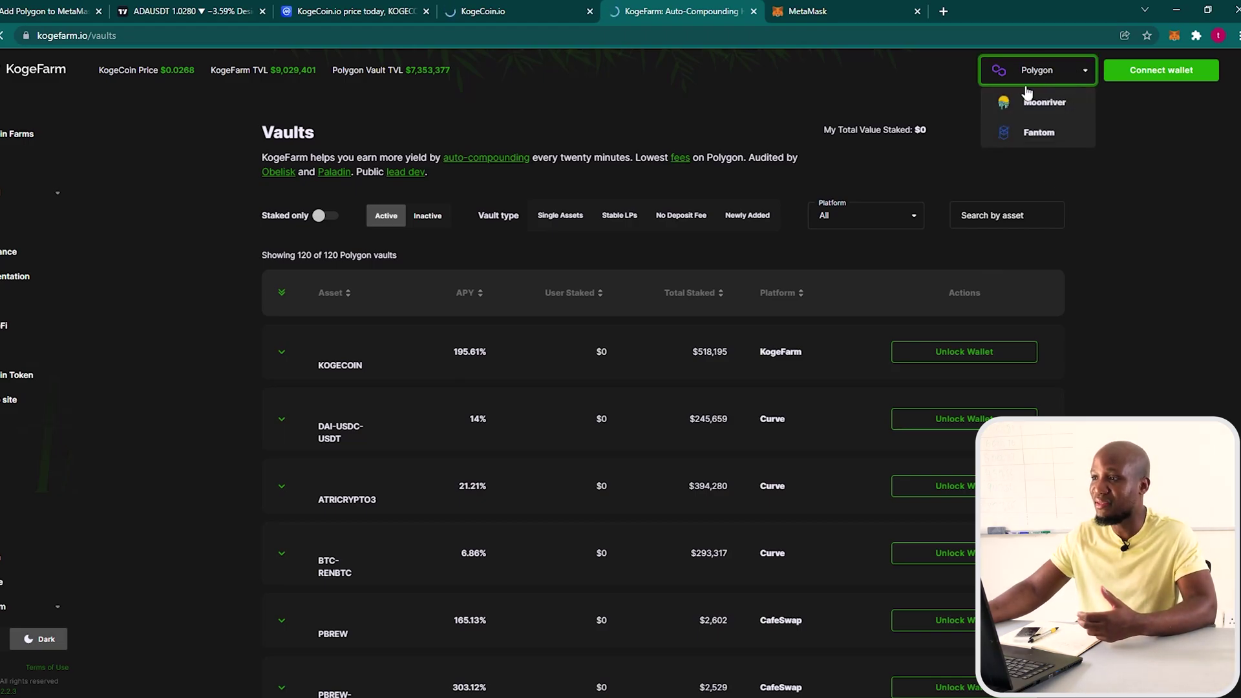
{"action": "left_click", "coordinate": [1104, 172]}
{"action": "left_click", "coordinate": [1158, 78]}
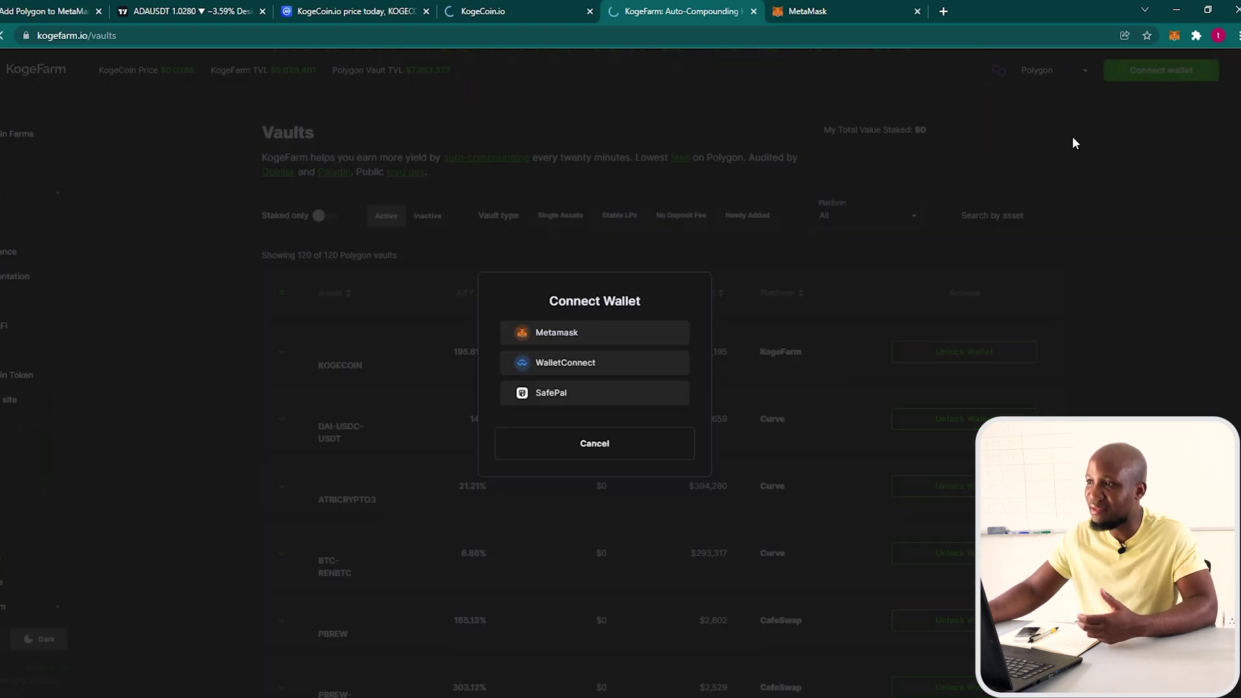
Connect MetaMask Account 1 to KogeFarm through the Metamask wallet option
{"action": "left_click", "coordinate": [577, 342]}
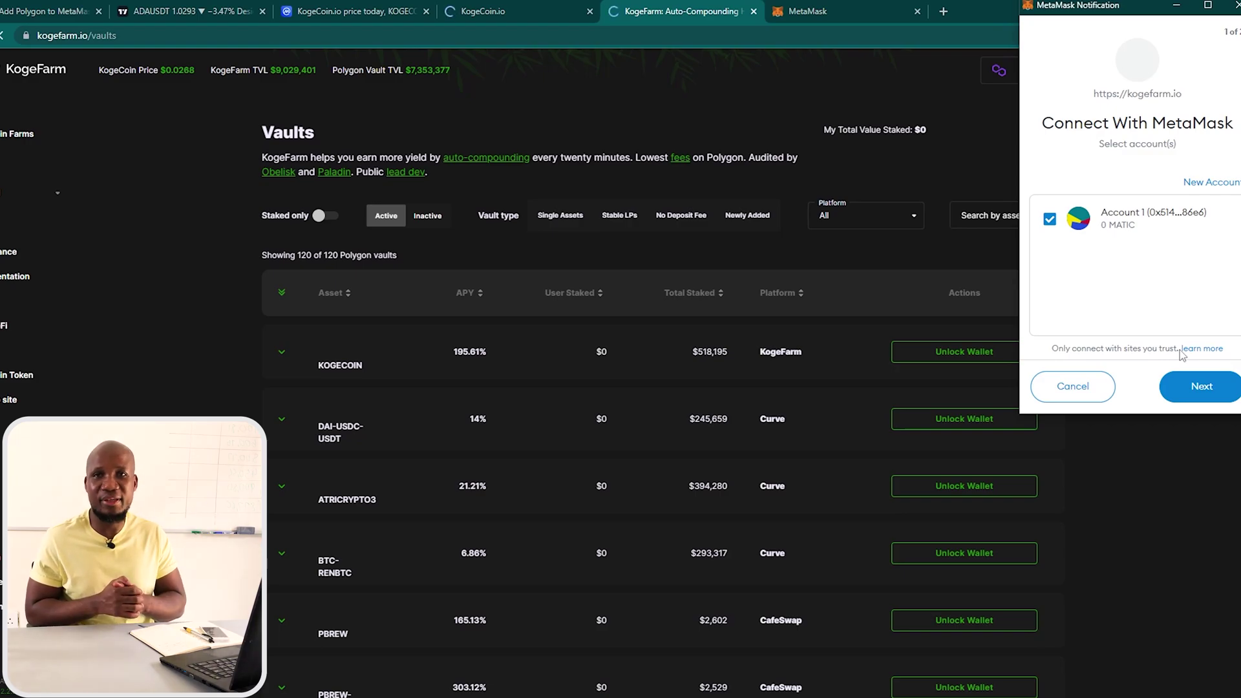
{"action": "left_click", "coordinate": [1215, 388]}
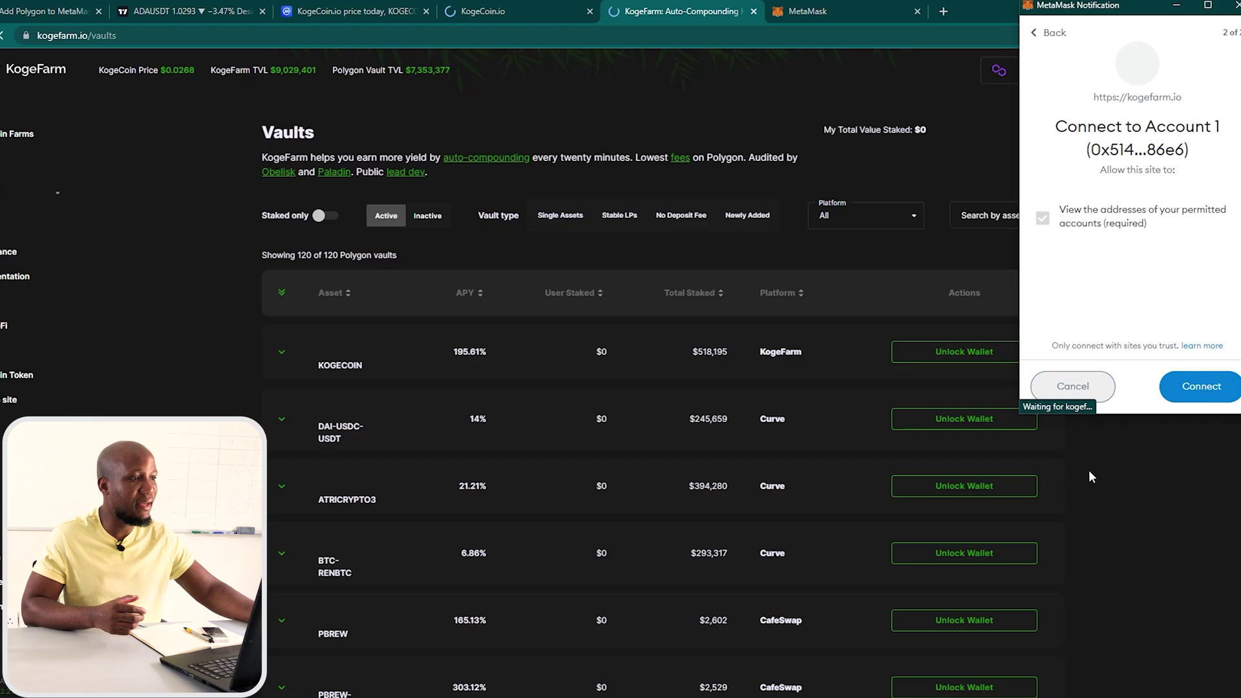
{"action": "left_click", "coordinate": [1201, 386]}
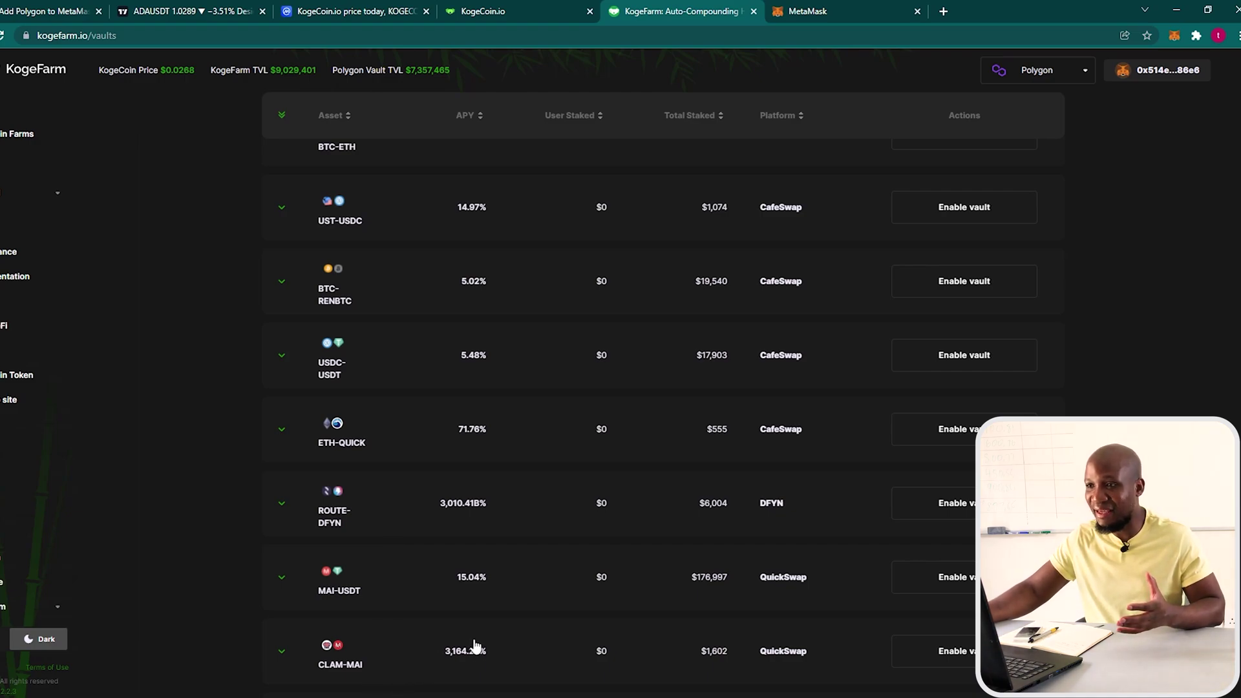
{"action": "left_click_drag", "start_coordinate": [501, 648], "coordinate": [438, 660]}
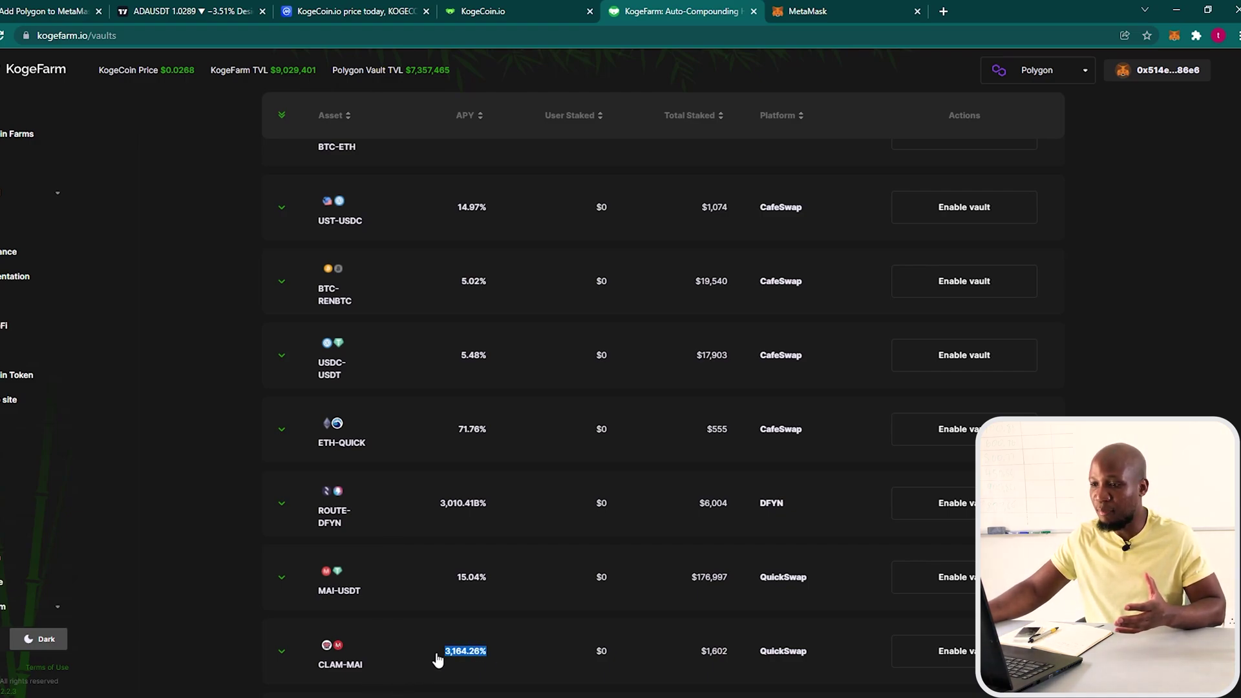